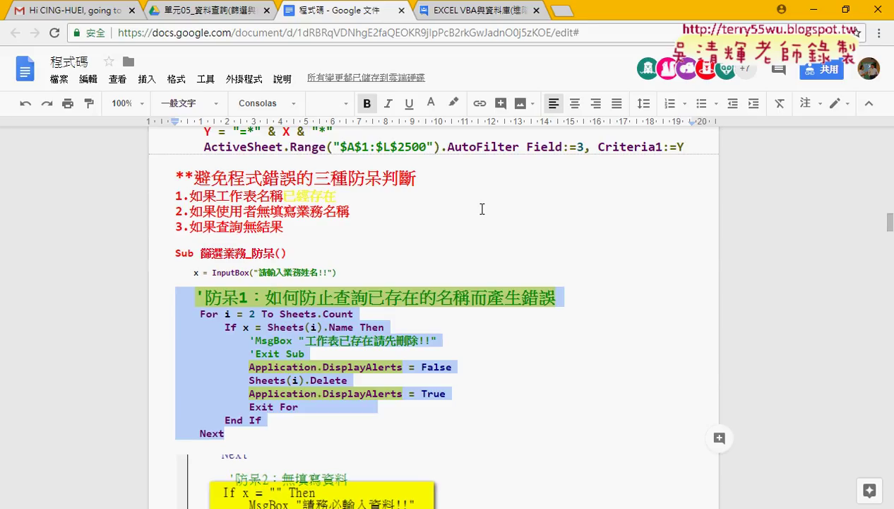
scroll(482, 209, up, 2)
Step: Color 已經存在 red with a yellow highlight, then select the phrase 工作表名稱
scroll(384, 251, down, 2)
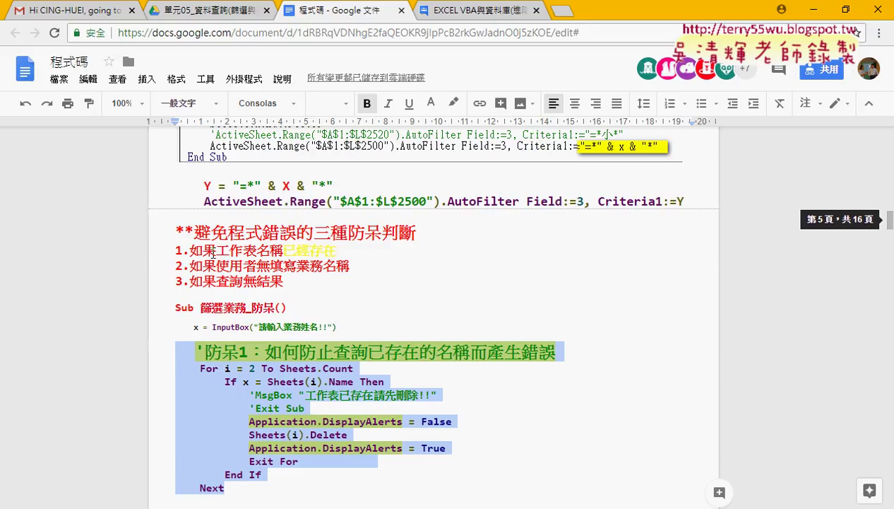
mouse_move(417, 232)
mouse_down()
mouse_move(297, 233)
mouse_move(343, 251)
mouse_up()
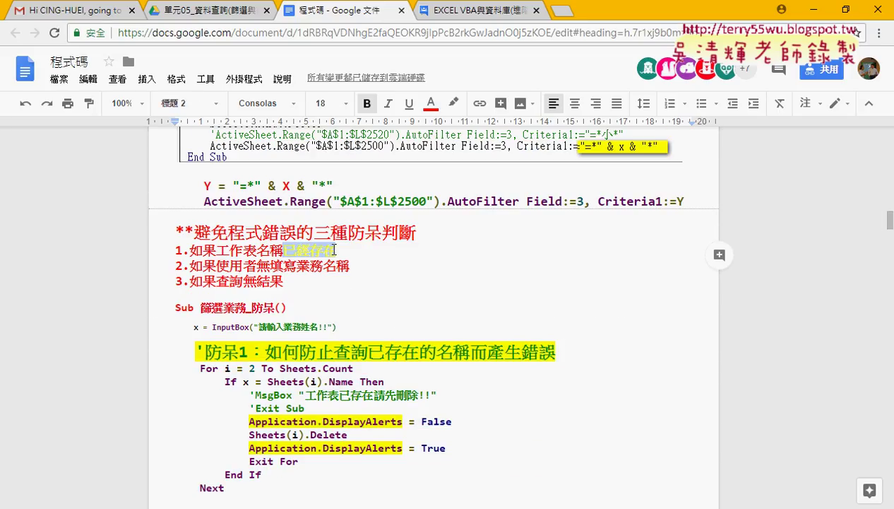
click(430, 108)
click(433, 144)
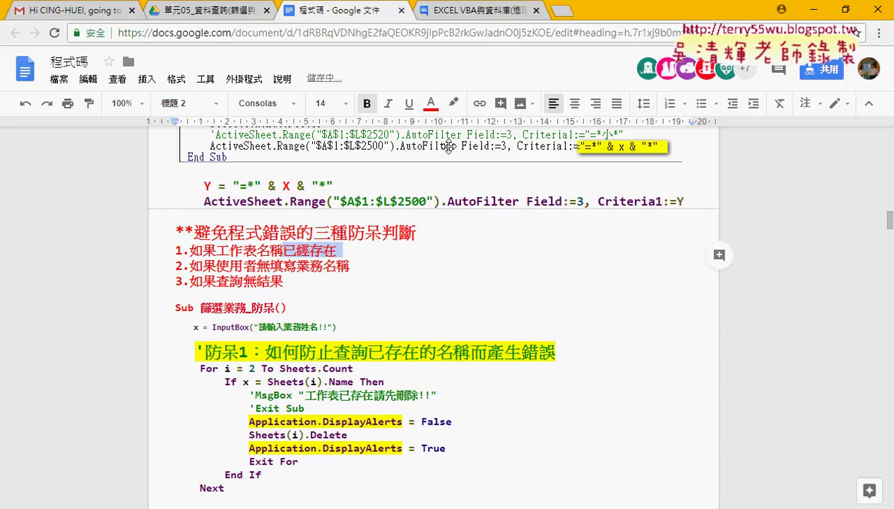
click(454, 103)
click(497, 167)
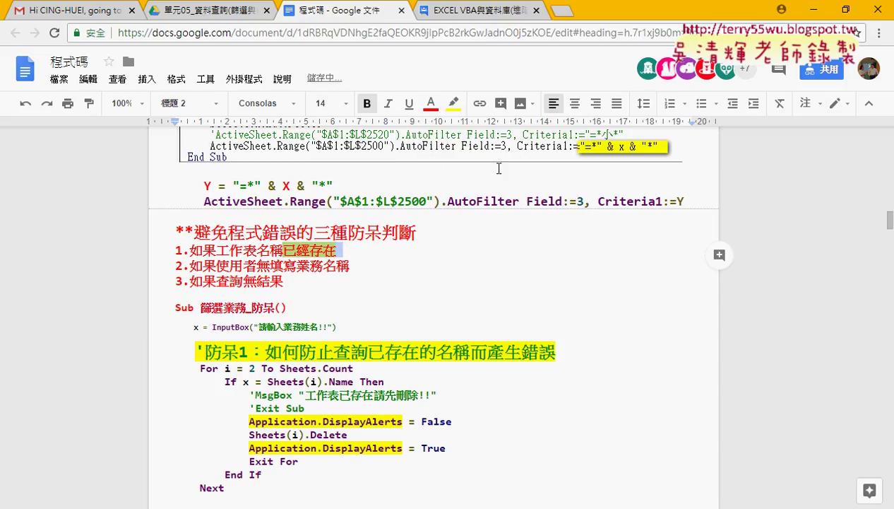
click(380, 255)
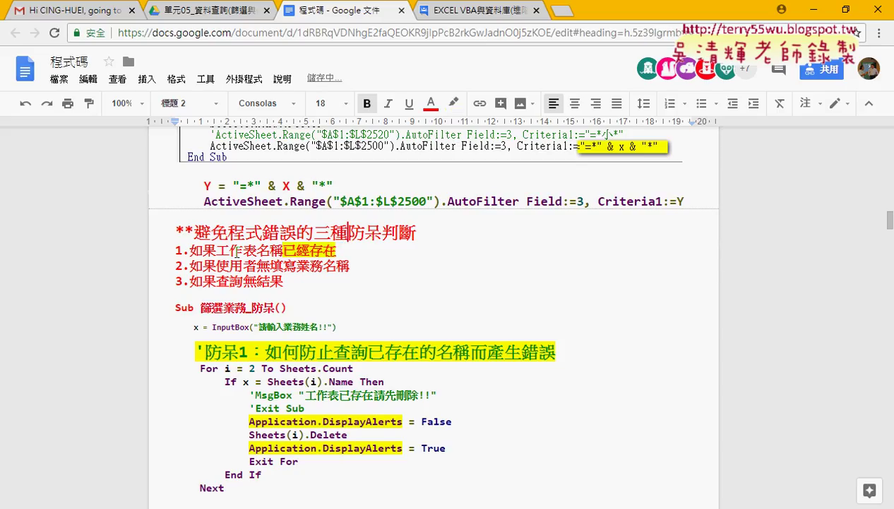
drag(216, 252, 328, 256)
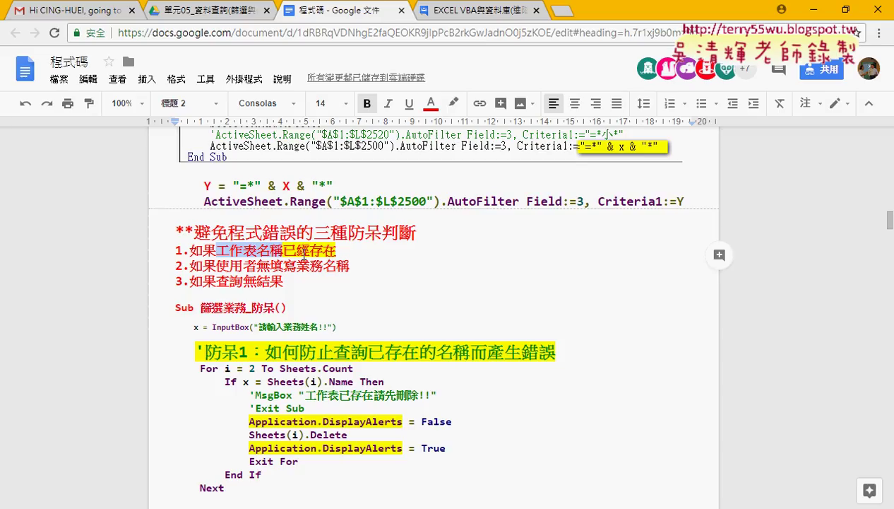
drag(283, 250, 172, 250)
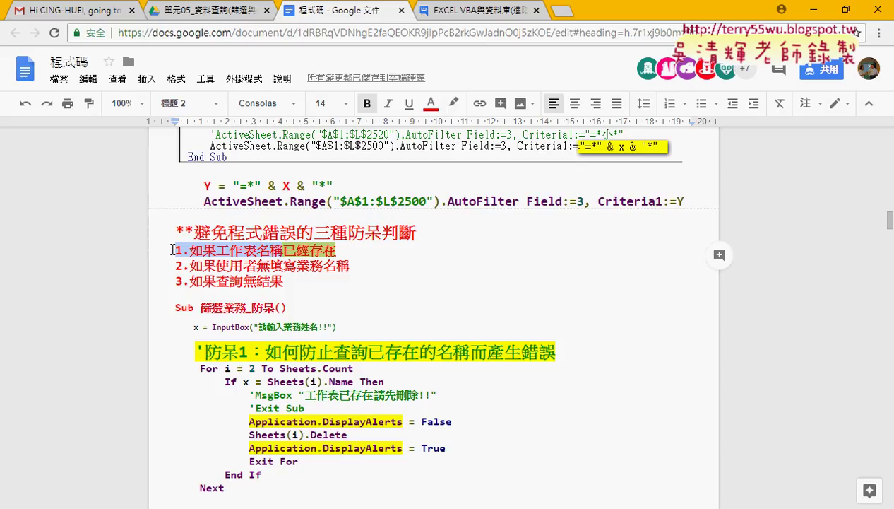
scroll(345, 270, down, 2)
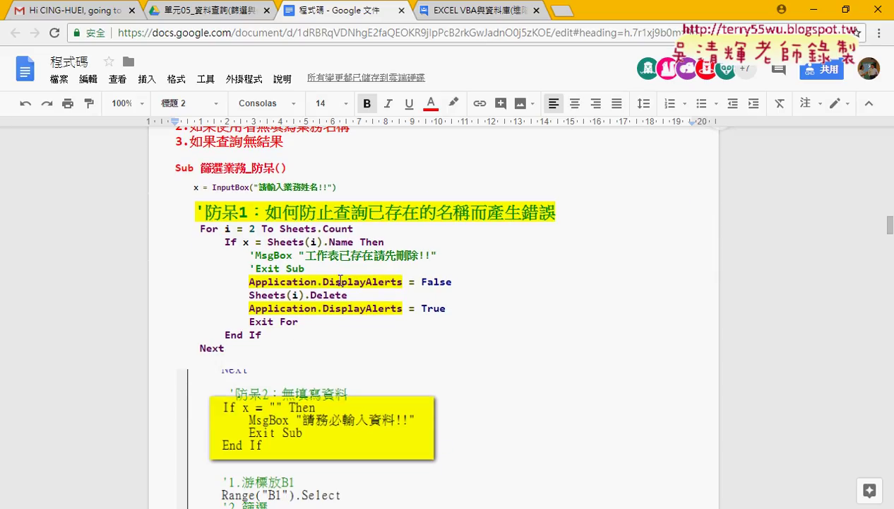
drag(268, 242, 351, 241)
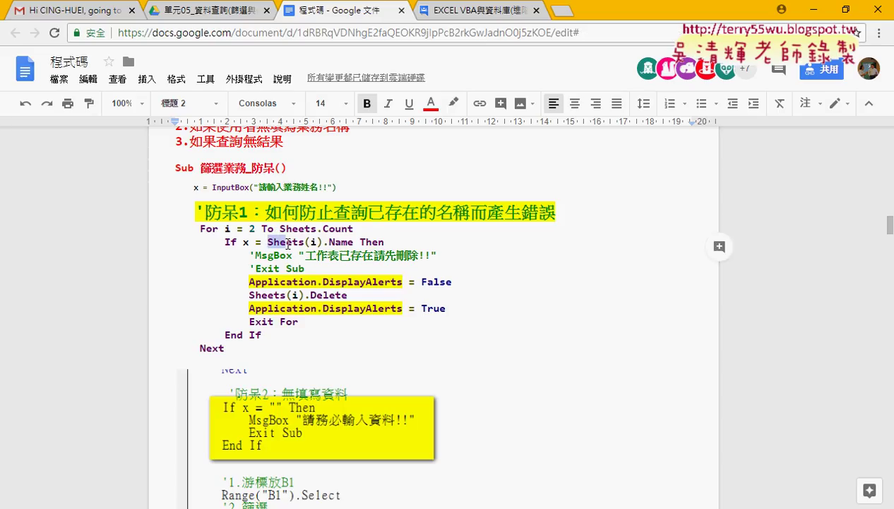
click(245, 242)
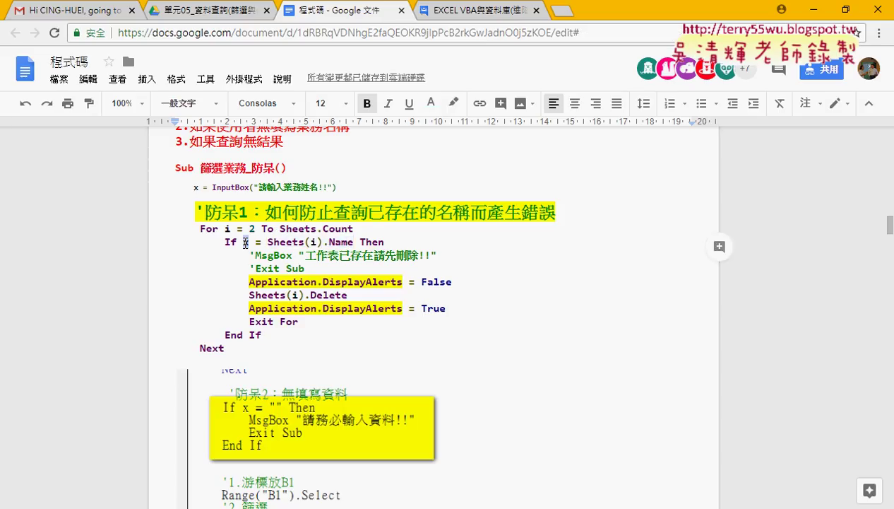
drag(244, 242, 354, 242)
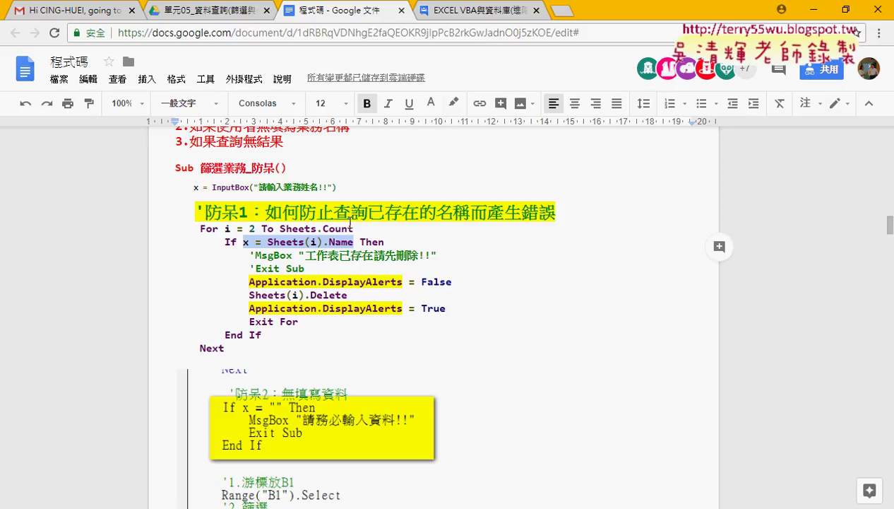
drag(248, 294, 353, 295)
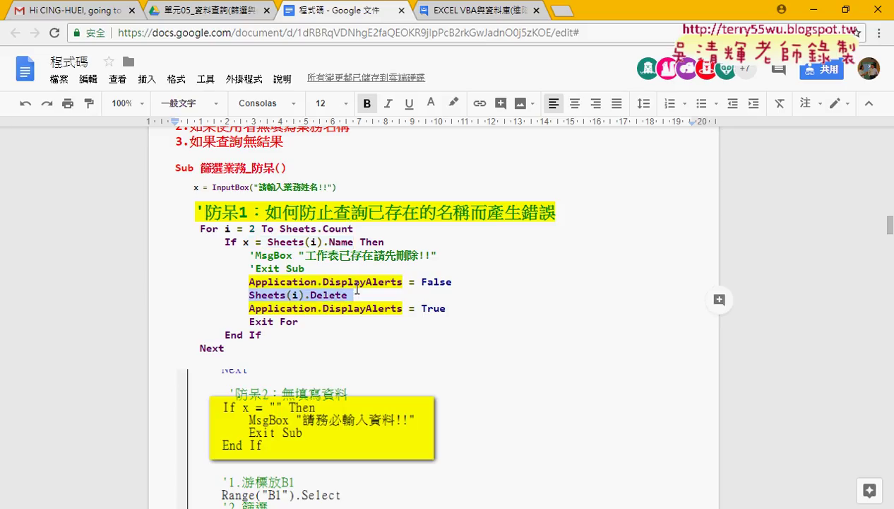
drag(304, 322, 251, 321)
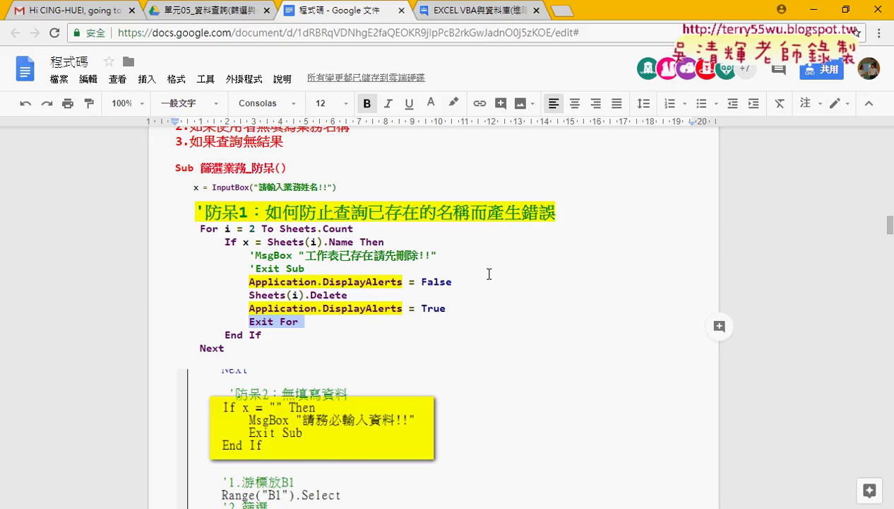
scroll(489, 273, down, 1)
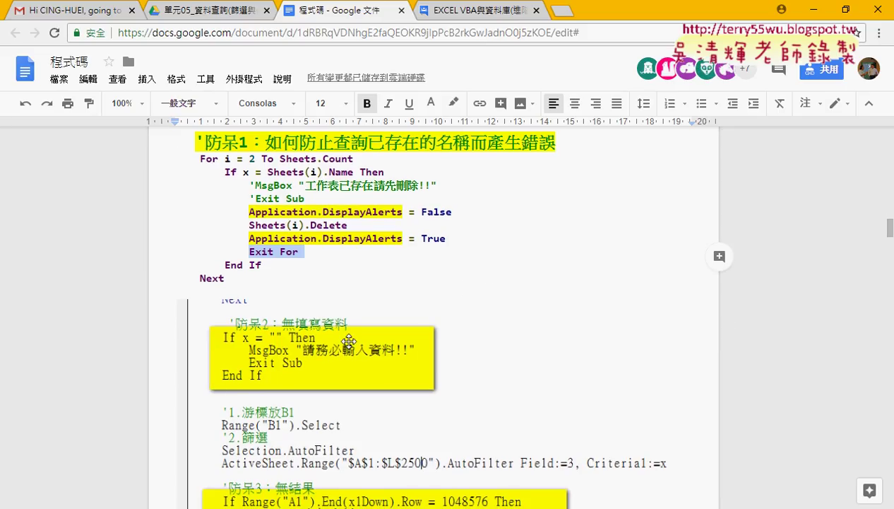
scroll(349, 341, down, 1)
scroll(339, 325, down, 1)
scroll(332, 311, down, 1)
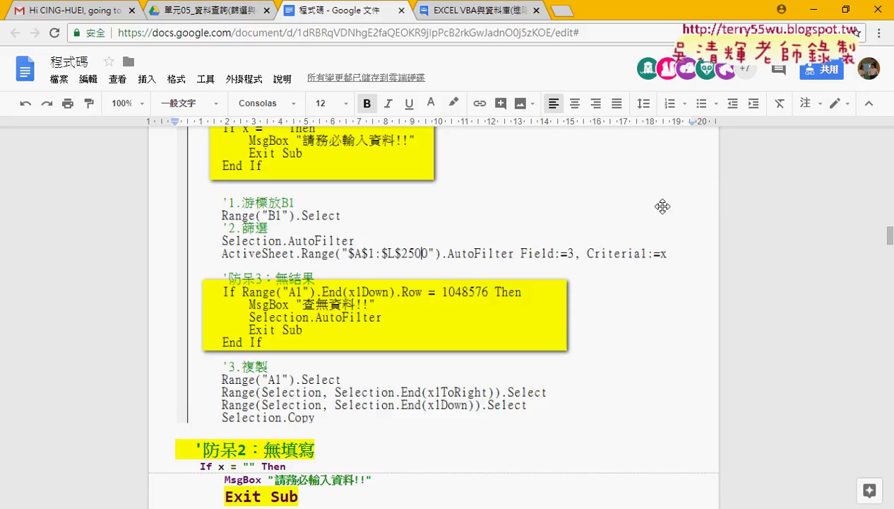
scroll(660, 201, up, 2)
scroll(664, 207, up, 1)
scroll(296, 210, up, 2)
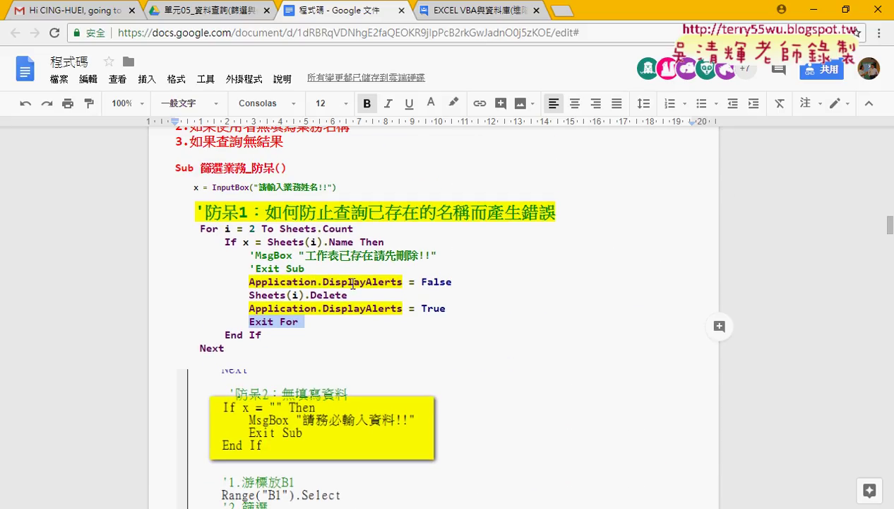
scroll(377, 287, down, 3)
scroll(351, 393, down, 2)
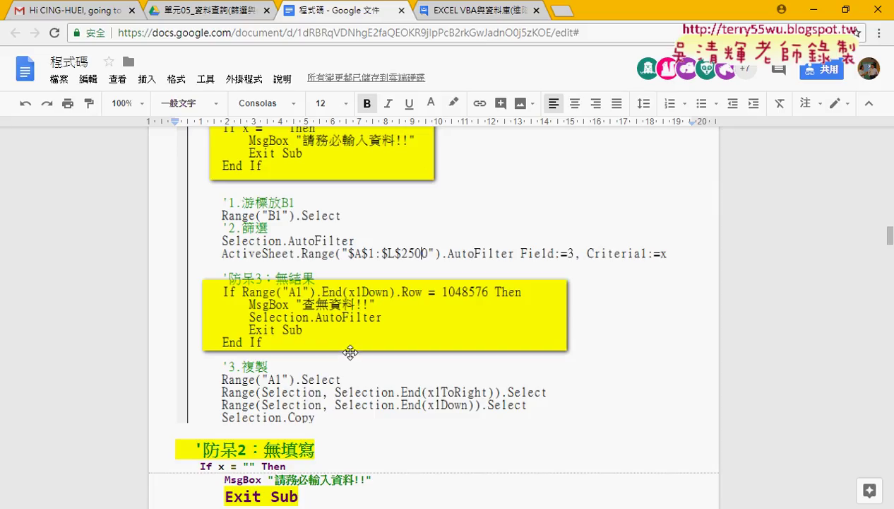
scroll(350, 351, up, 1)
scroll(350, 352, up, 1)
scroll(350, 352, up, 1)
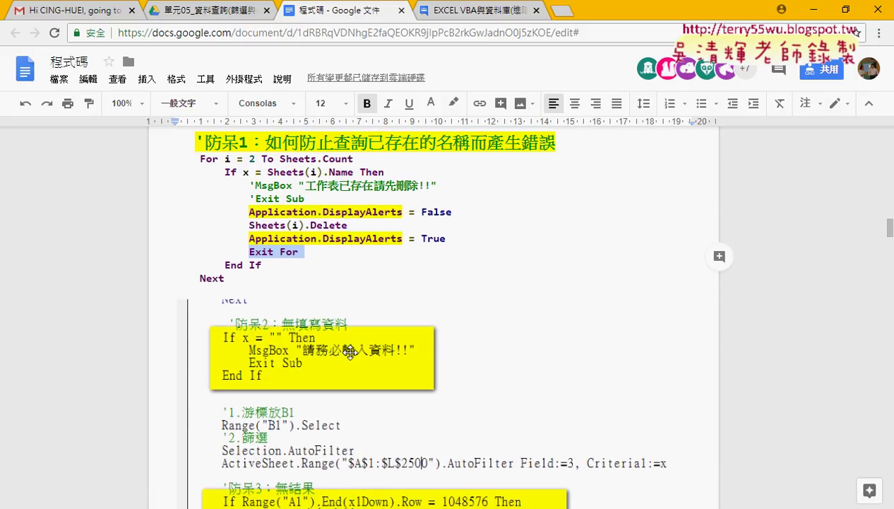
scroll(349, 352, up, 1)
scroll(349, 352, up, 1)
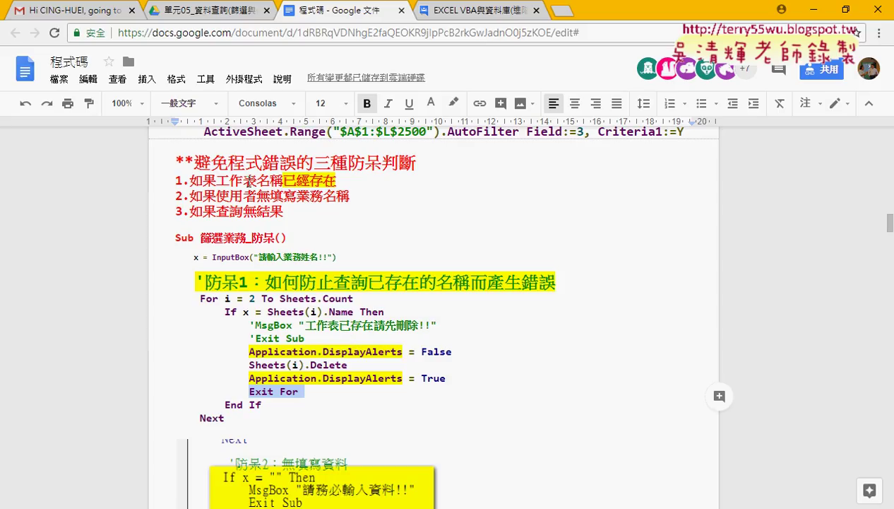
click(281, 210)
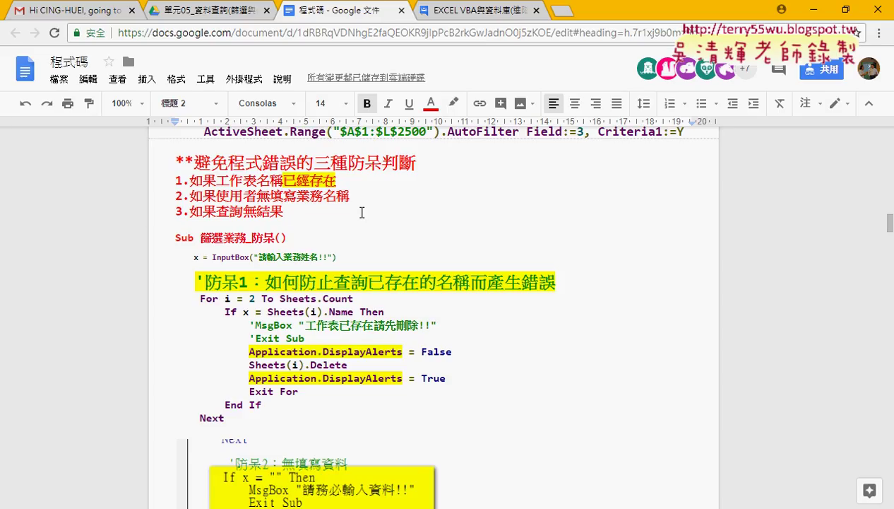
key(alt+Tab)
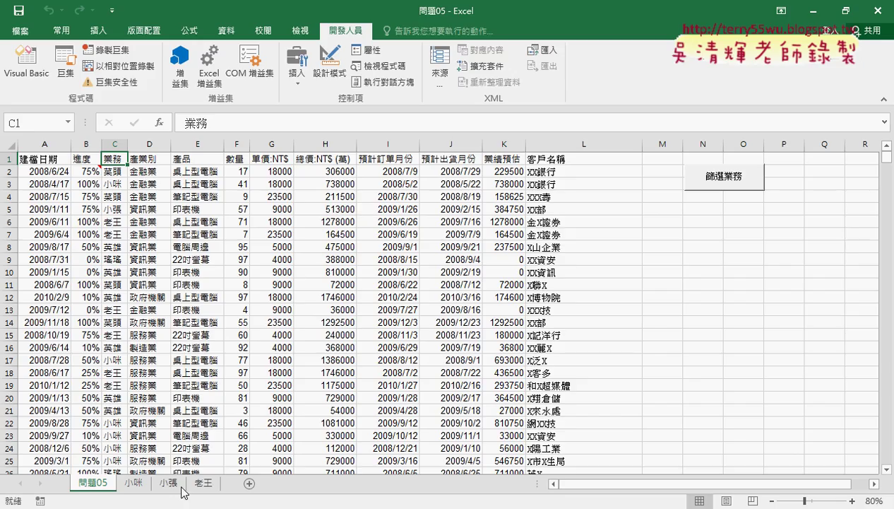
Step: Check the 小咪 sheet's rows, return to 問題05, and open the 篩選業務 code in Visual Basic
click(140, 488)
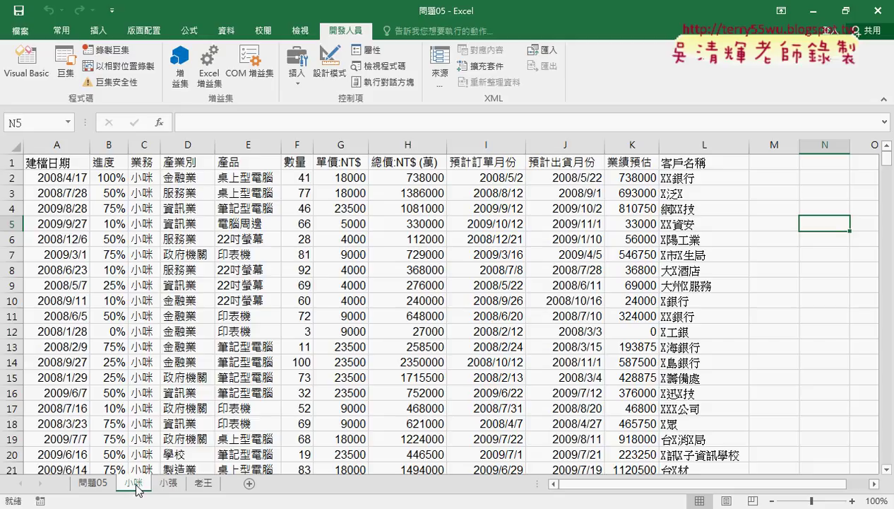
click(92, 486)
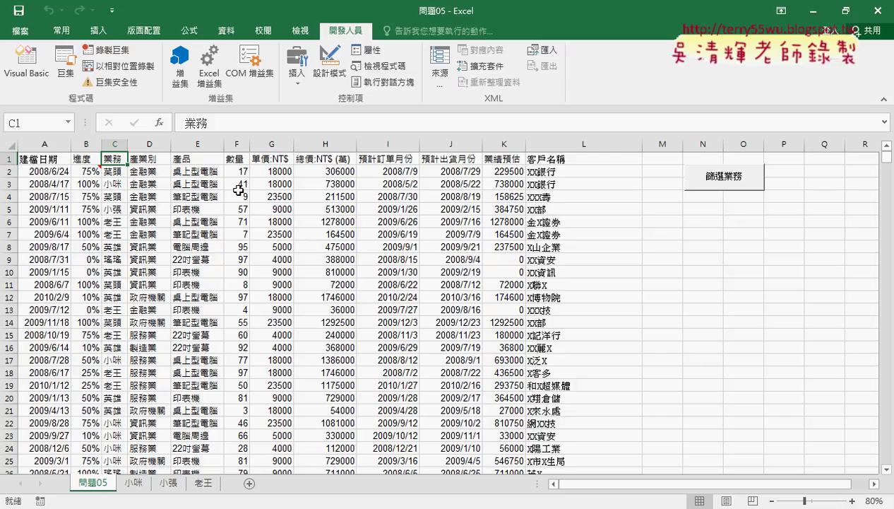
click(26, 62)
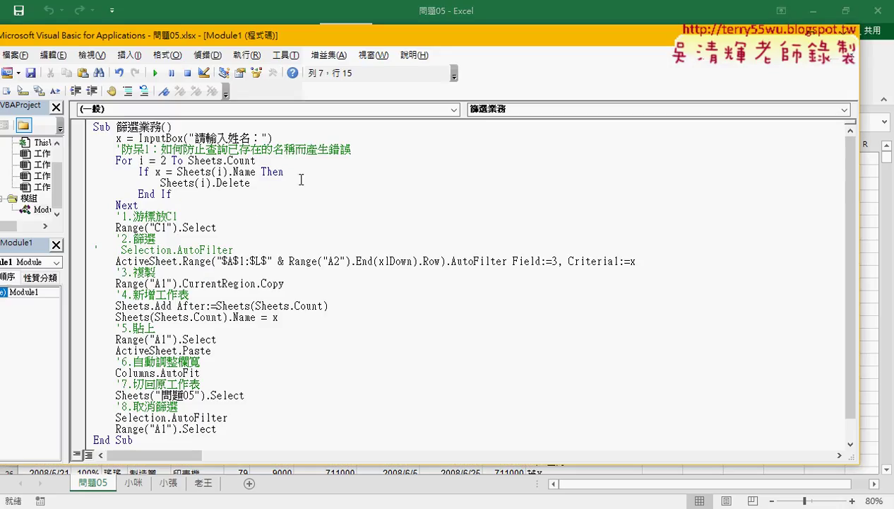
Step: Delete the existing For…Next sheet-deletion loop from the macro
drag(149, 205, 87, 163)
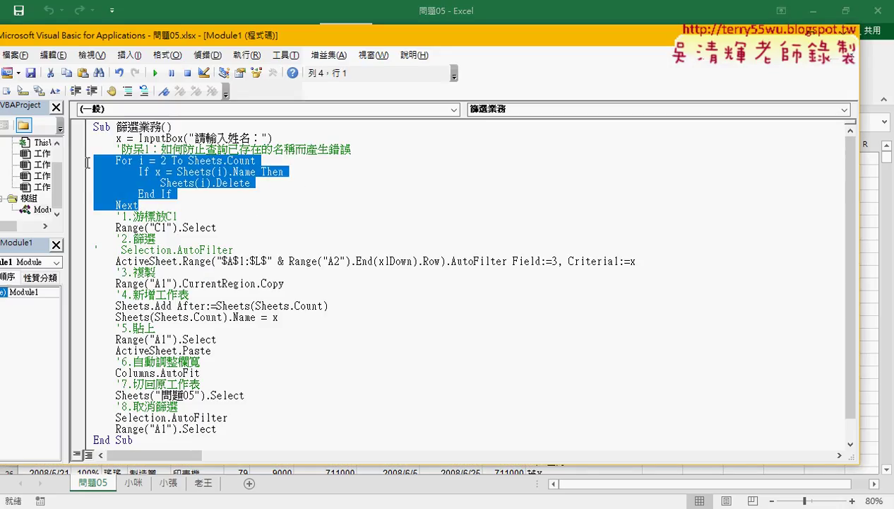
key(Delete)
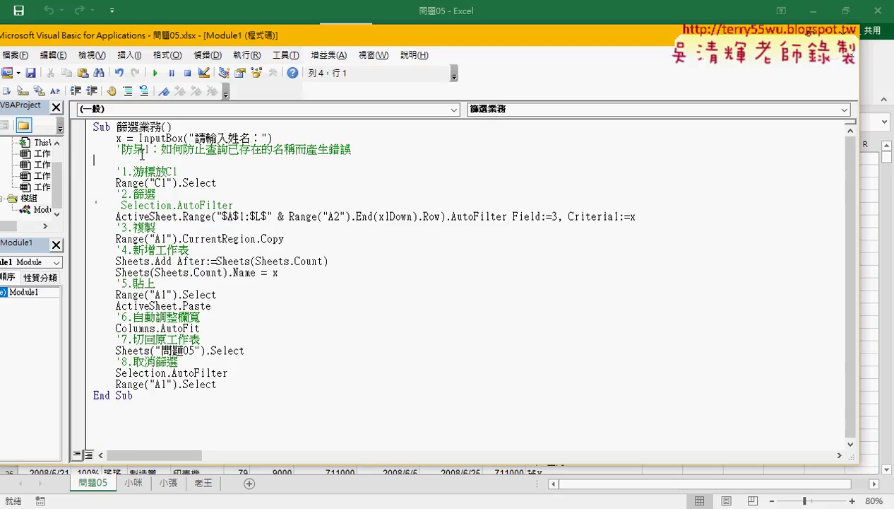
drag(282, 139, 60, 131)
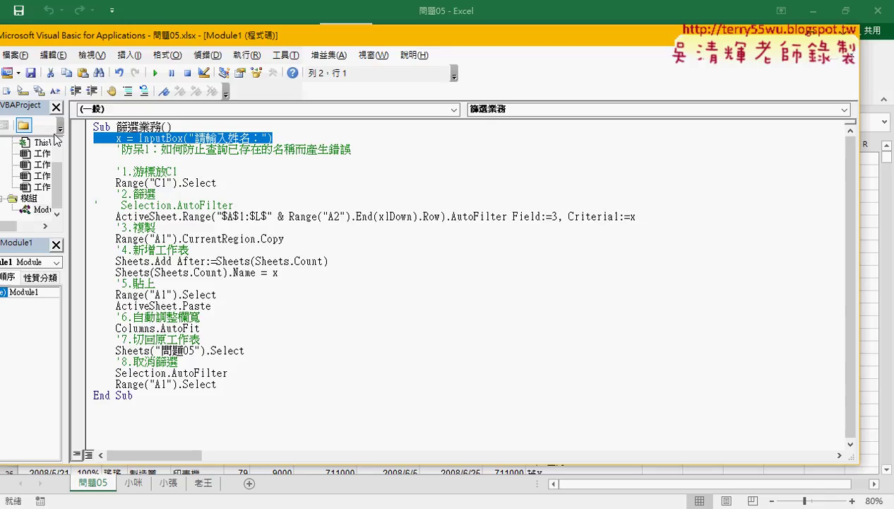
drag(139, 138, 280, 143)
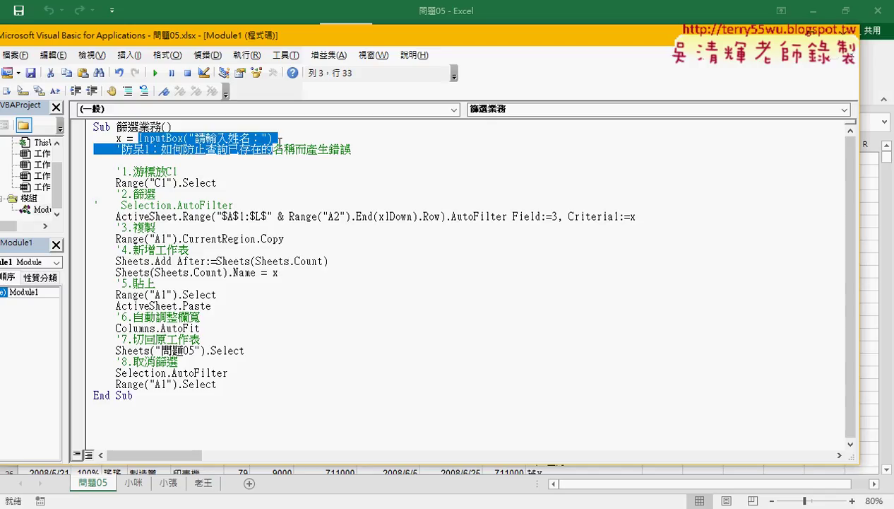
drag(123, 138, 116, 138)
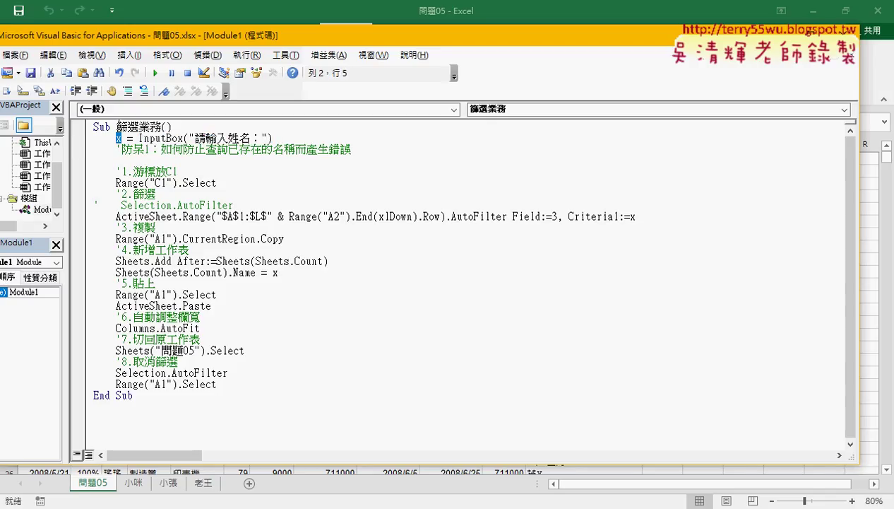
Step: Add an indented blank line under '防呆1 and move the editor to reveal the sheet tabs
click(124, 160)
key(Tab)
drag(279, 38, 440, 29)
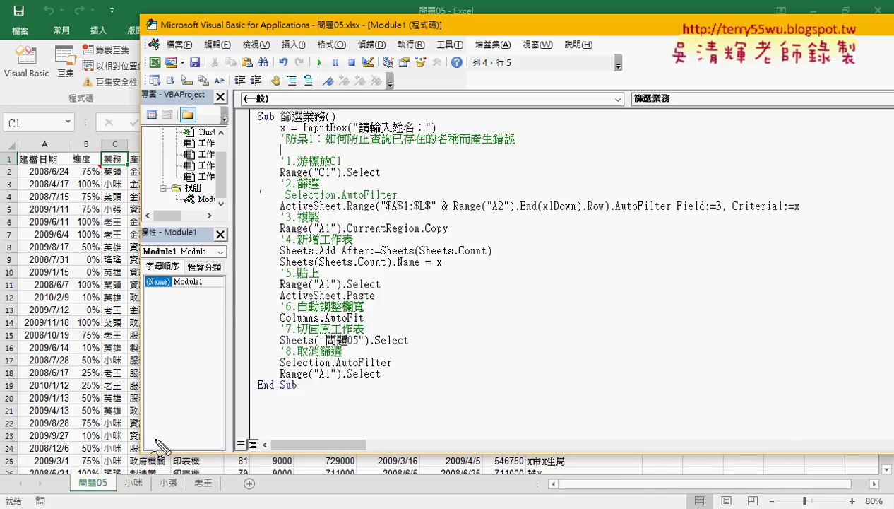
drag(122, 480, 125, 496)
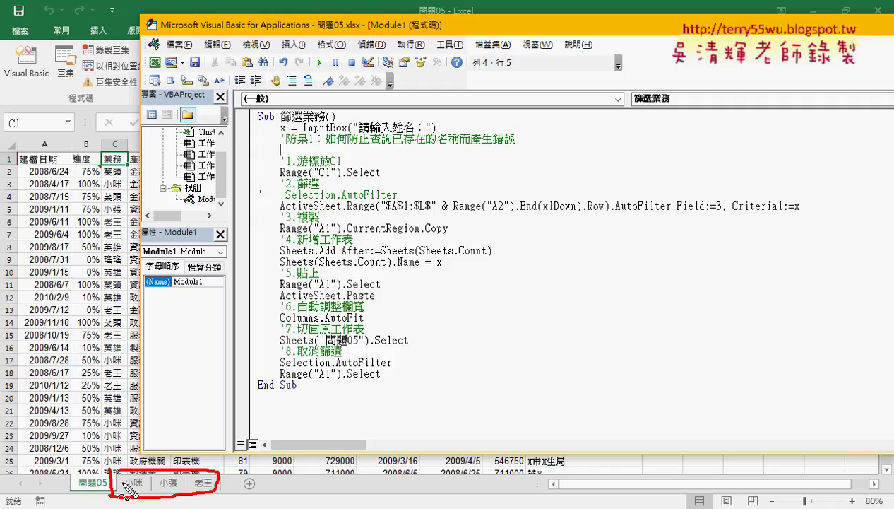
mouse_move(137, 474)
mouse_down()
mouse_move(125, 492)
mouse_move(139, 491)
mouse_up()
mouse_move(304, 454)
mouse_down()
mouse_move(248, 489)
mouse_move(279, 477)
mouse_up()
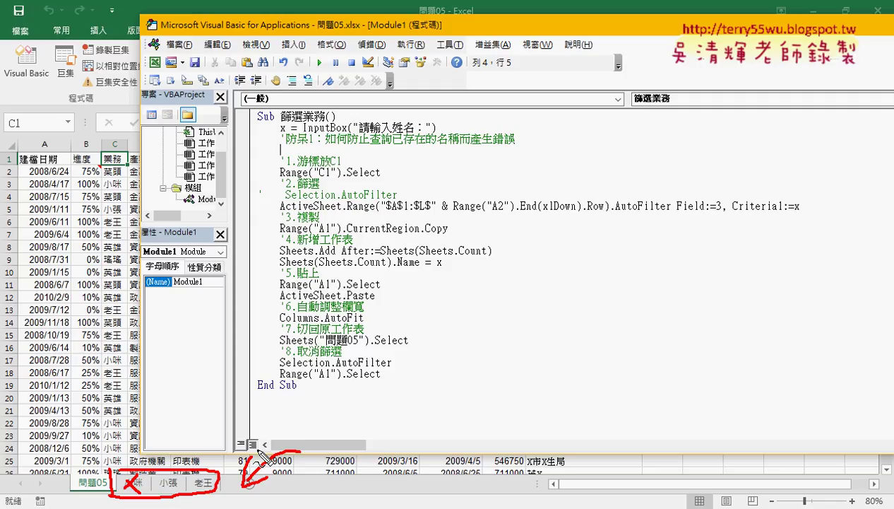
key(Escape)
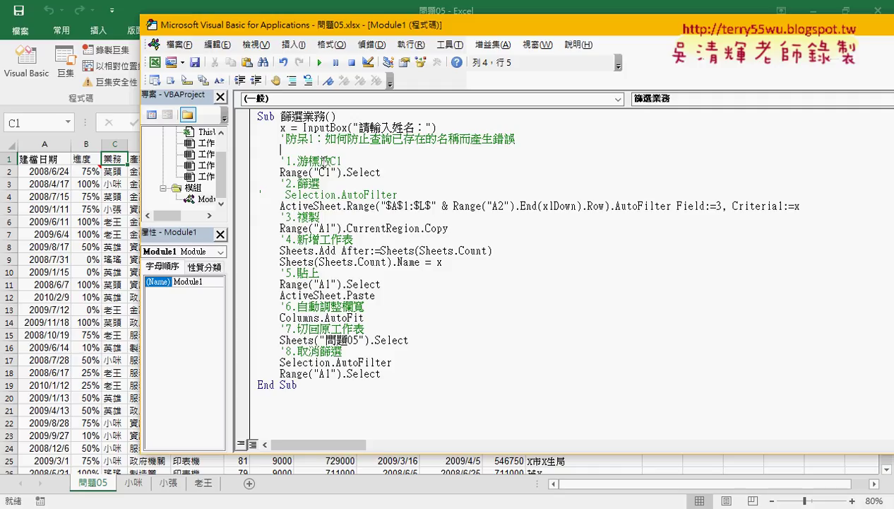
Step: Write a For i = 2 To Sheets.Count … Next loop with an indented inner line
text(I)
key(BackSpace)
text(fo)
text(r i)
text(=)
text(2 t)
text(o sh)
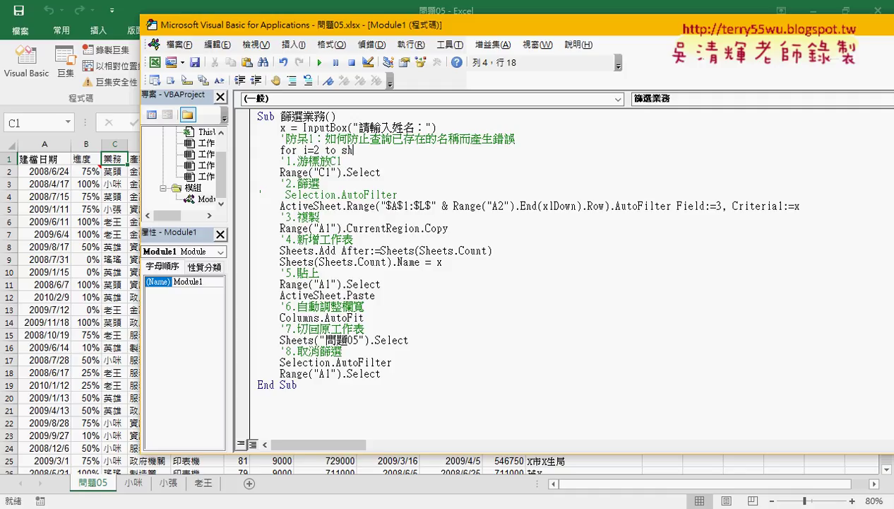
text(eets.c)
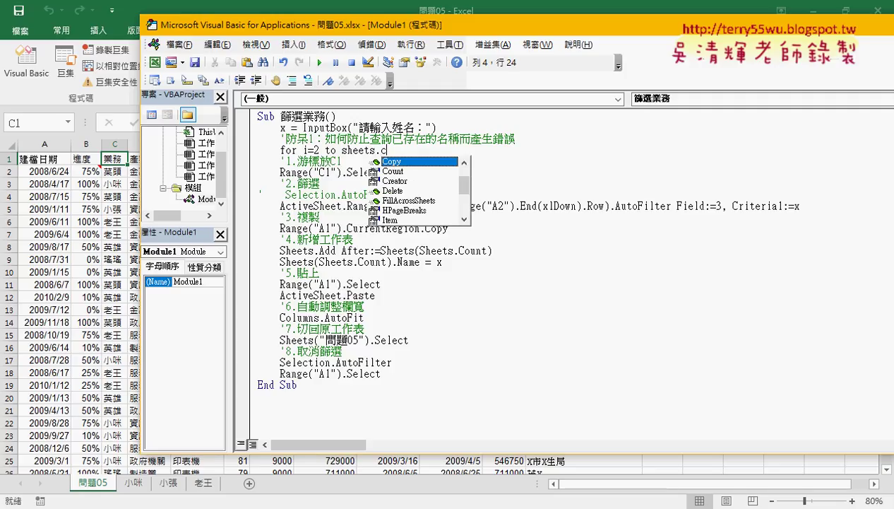
text(ou)
key(Tab)
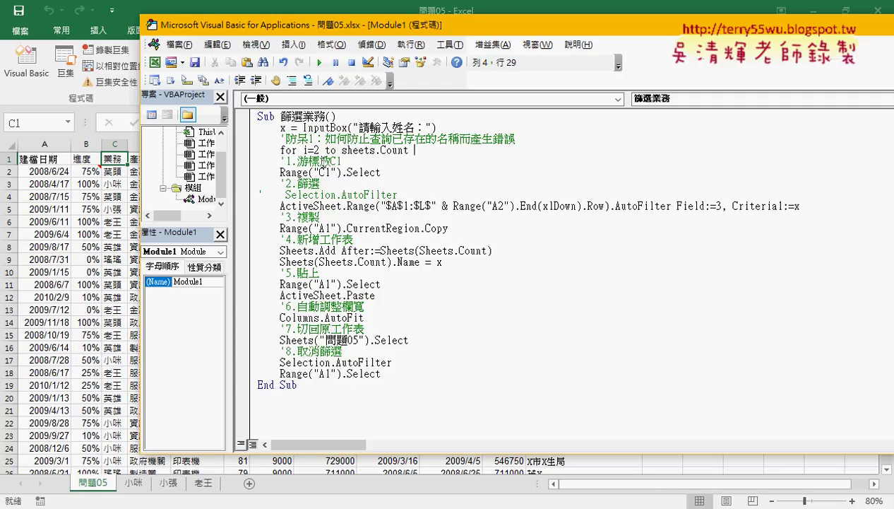
key(Return)
key(Return)
text(ne)
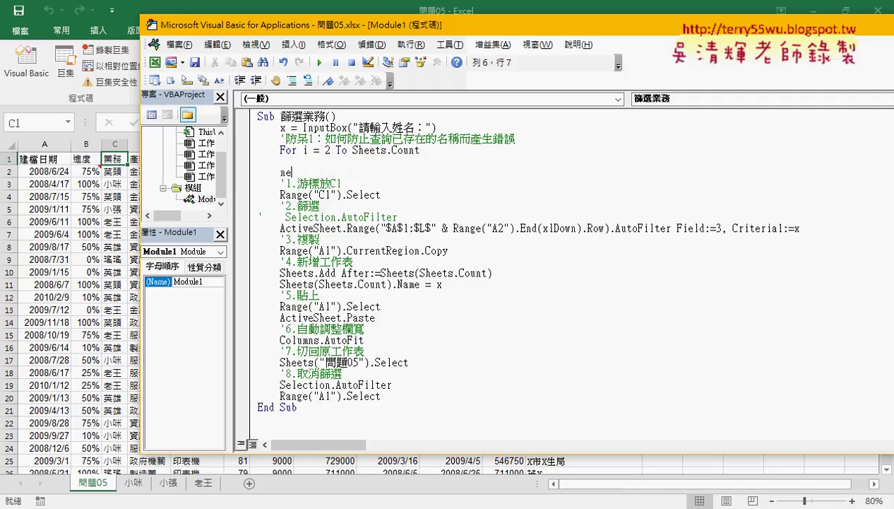
text(xt)
key(Up)
key(Tab)
Step: Inside the loop, add If x = Sheets(i).Name Then Sheets(i).Delete End If
text(i)
text(f x=)
text(sh)
text(eets()
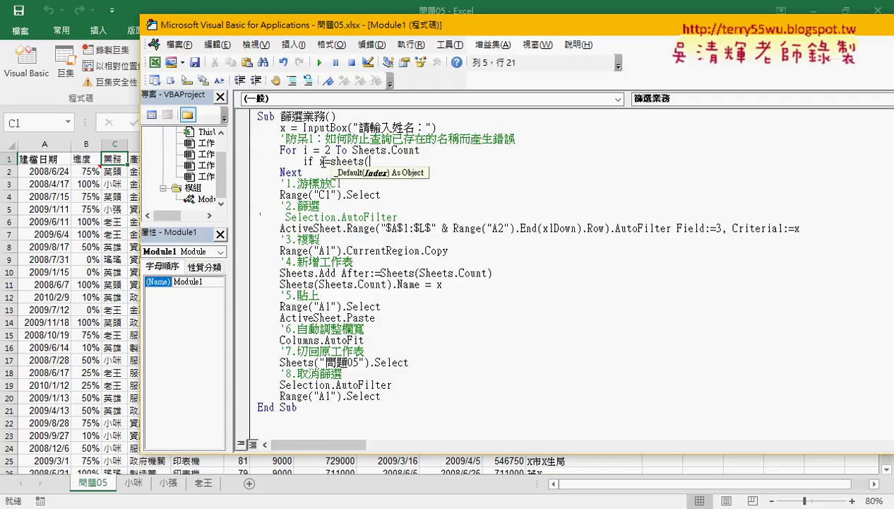
text(i)
text().)
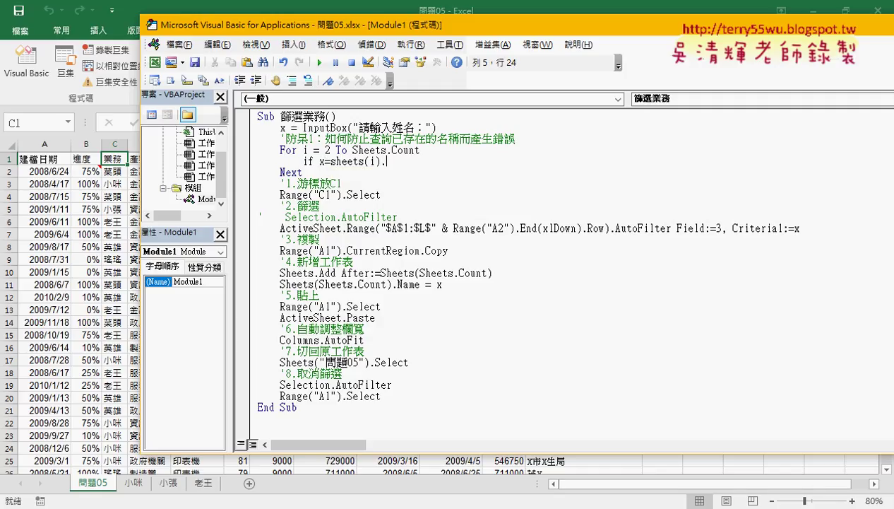
text(name)
text( th)
text(en)
key(Return)
key(Return)
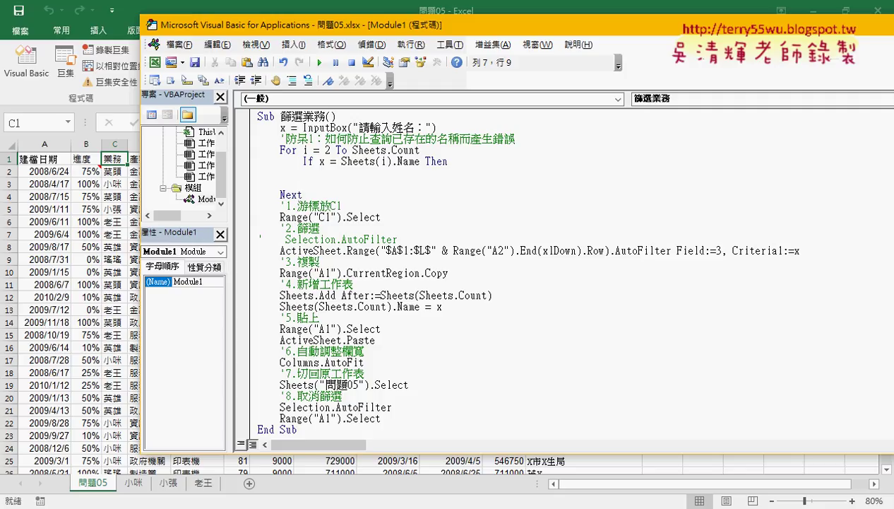
text(end)
text( if)
key(Up)
key(Tab)
mouse_move(391, 161)
mouse_down()
mouse_move(342, 162)
mouse_move(346, 175)
mouse_up()
text(.)
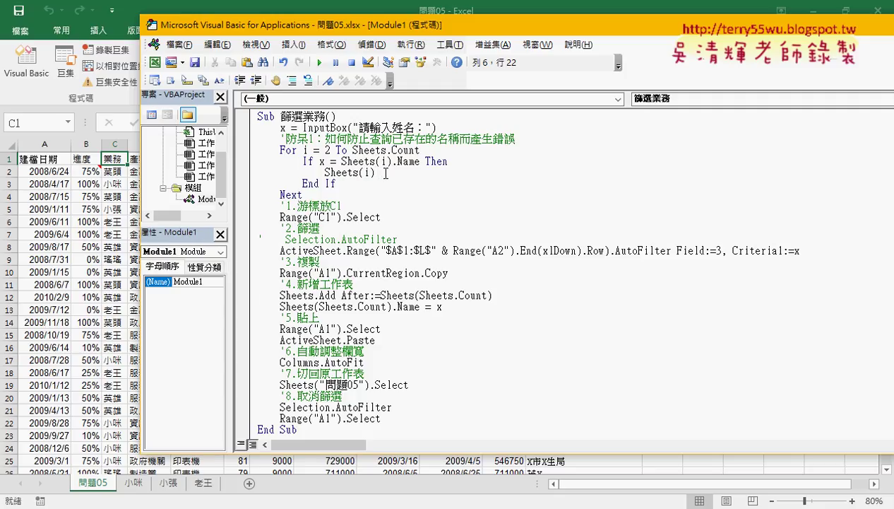
text(de)
text(lete)
click(333, 183)
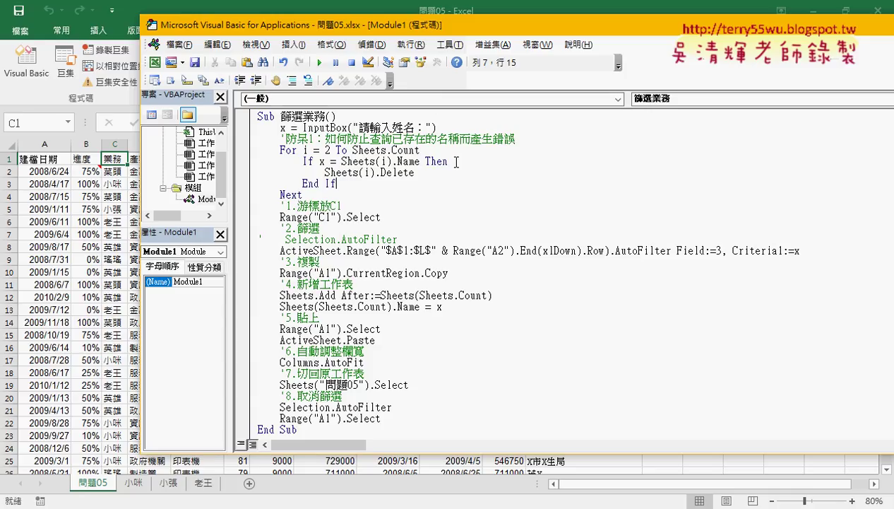
Step: Run 篩選業務 with the name 小咪 and choose Debug on run-time error 9
click(270, 7)
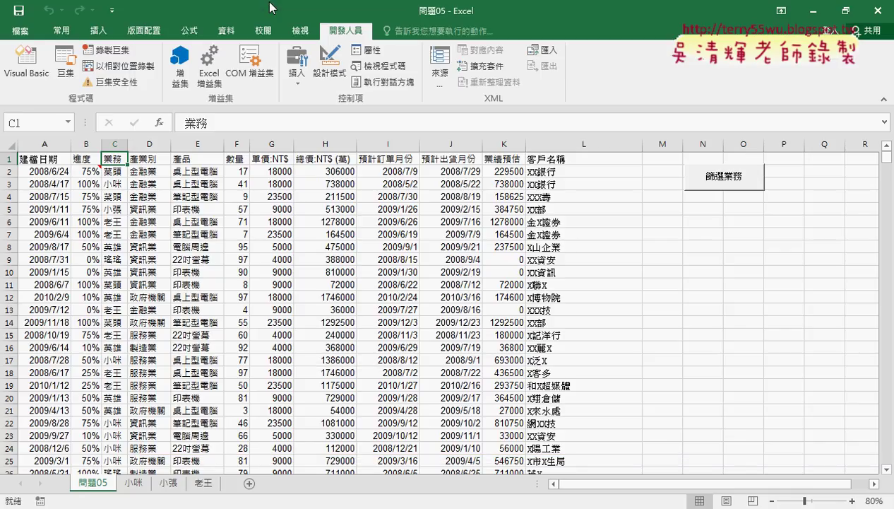
click(720, 187)
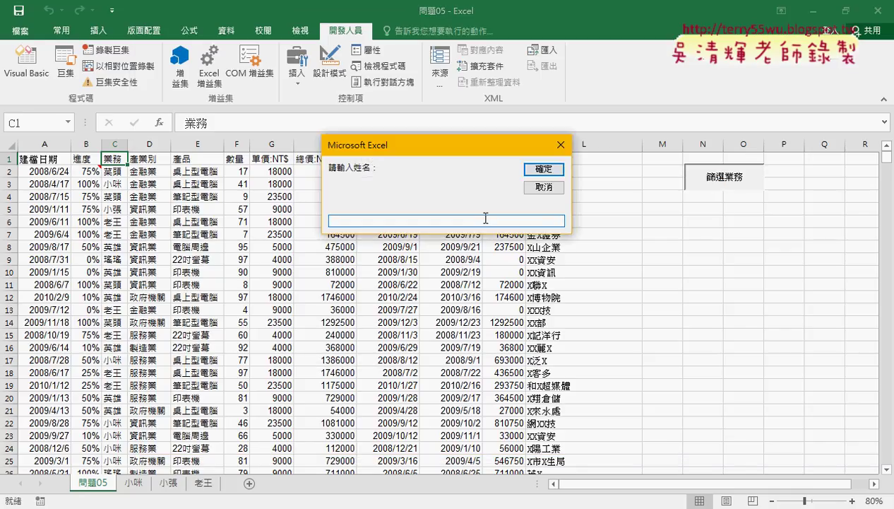
text(小咪)
key(BackSpace)
key(BackSpace)
text(小)
text(咪)
click(541, 169)
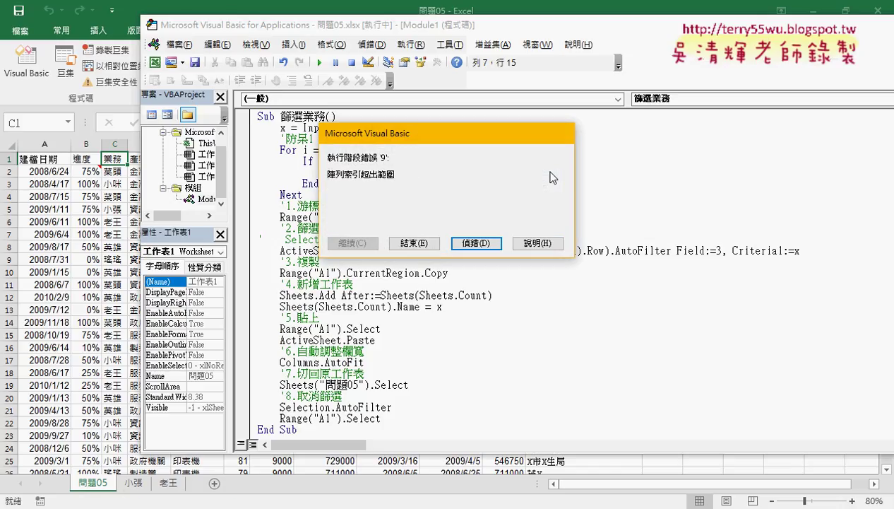
click(483, 242)
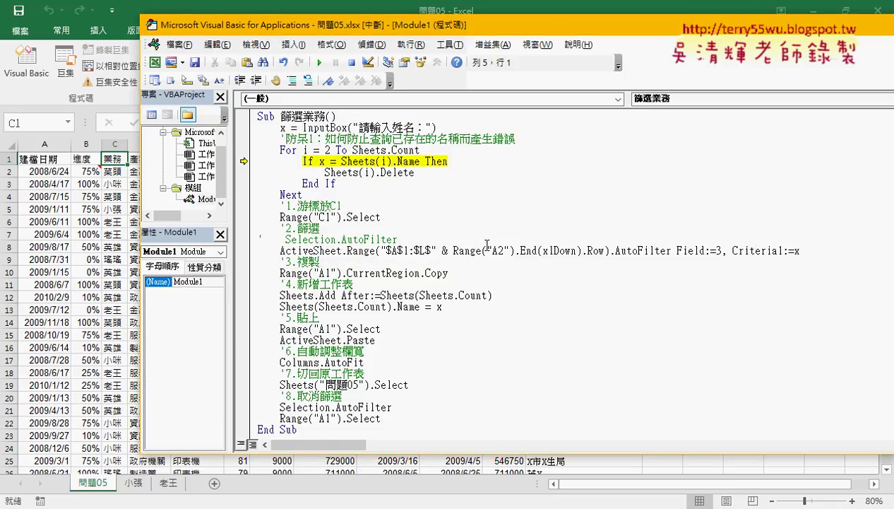
mouse_move(395, 150)
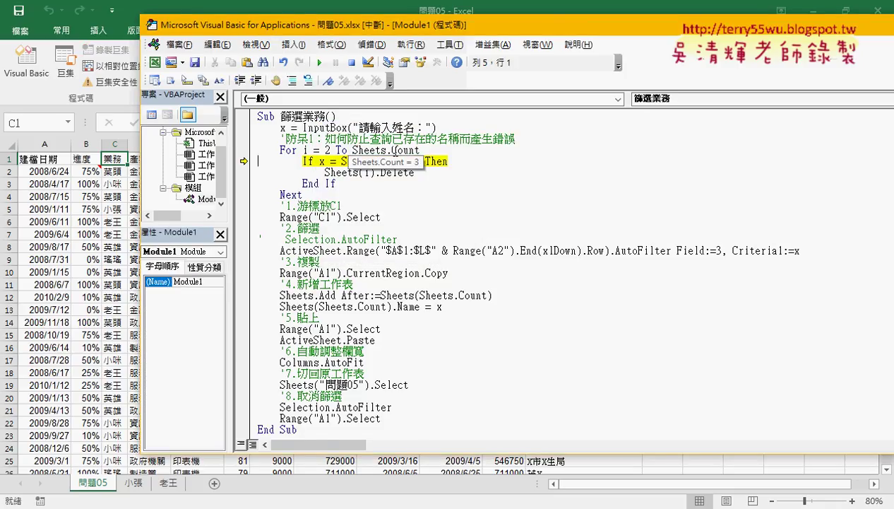
Step: Add an Exit For line below Sheets(i).Delete, dismissing the compile error along the way
click(415, 173)
key(Return)
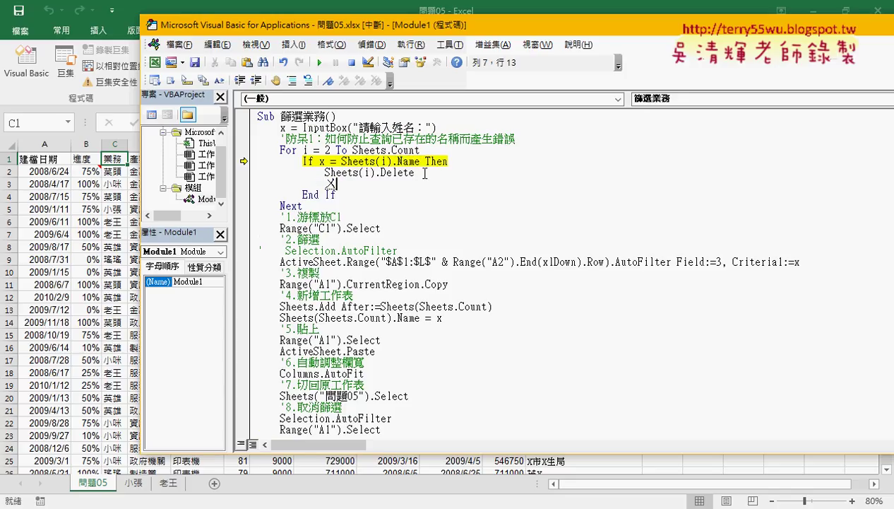
text(ex)
text(it)
click(366, 150)
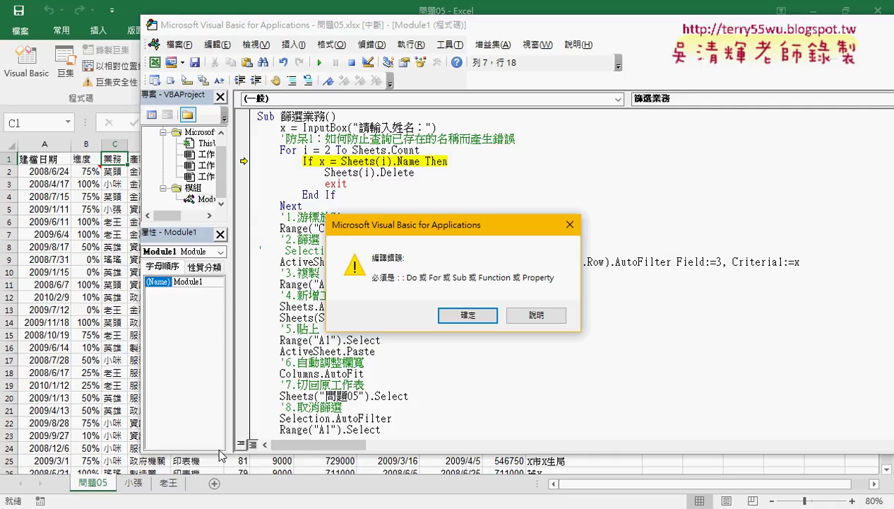
click(469, 315)
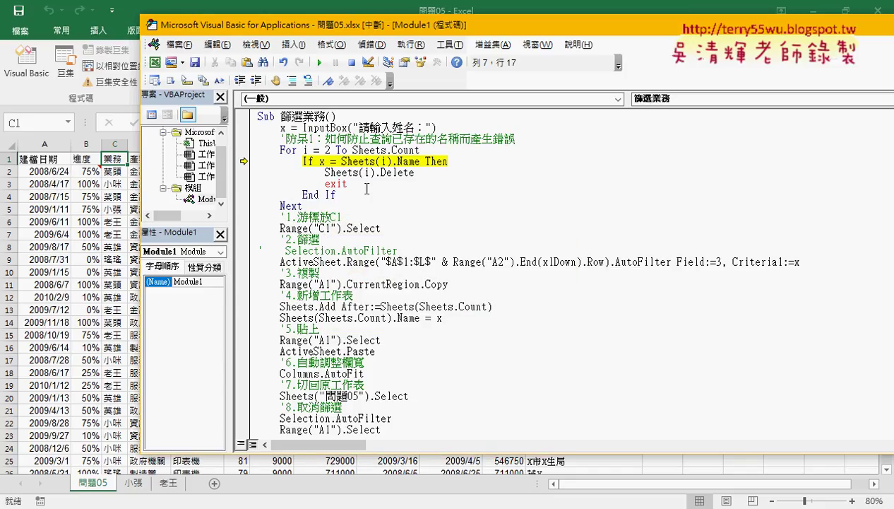
text(fo)
text(r)
key(Down)
Step: Set Exit For as the next statement and step out of the loop with F8
drag(370, 183, 325, 184)
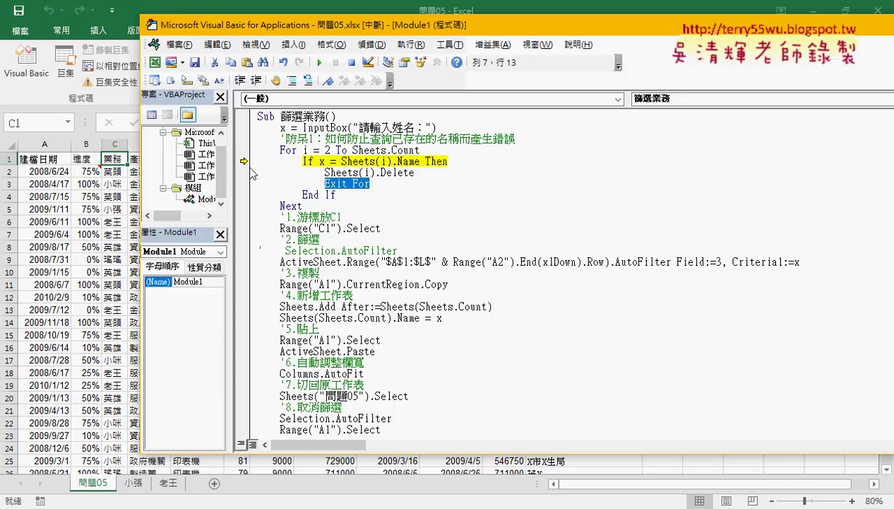
drag(243, 161, 243, 183)
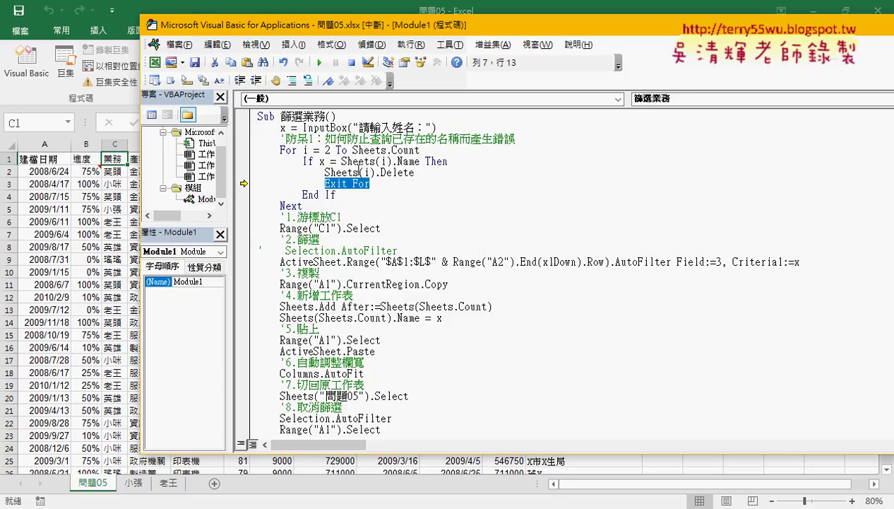
key(F8)
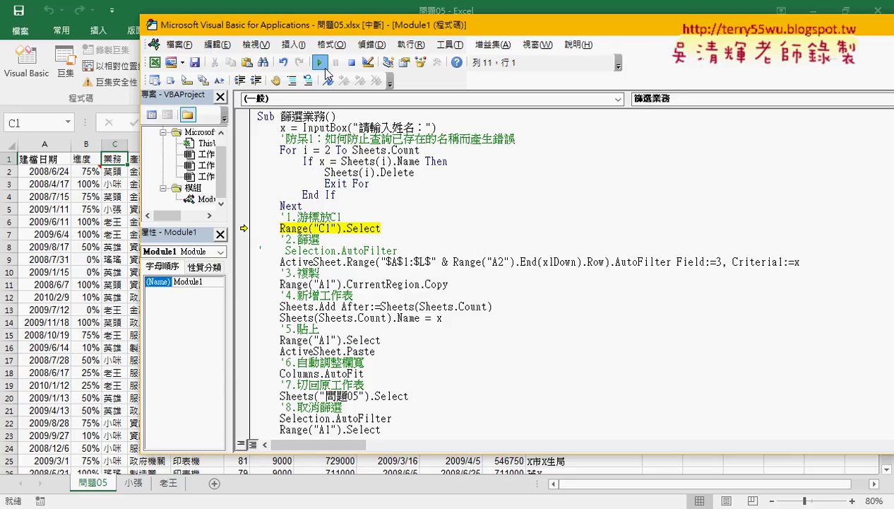
Step: Let the macro finish, recreating 小咪, then add an indented blank line under the For line
click(325, 70)
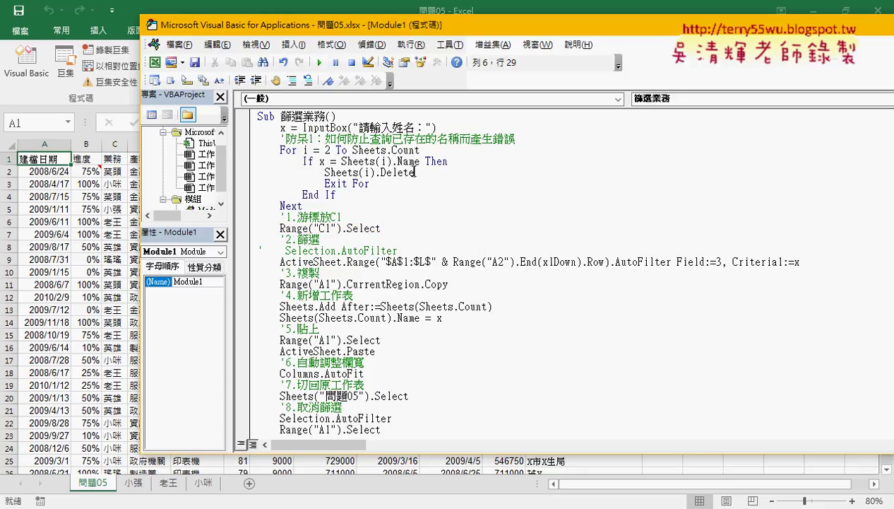
drag(414, 172, 324, 173)
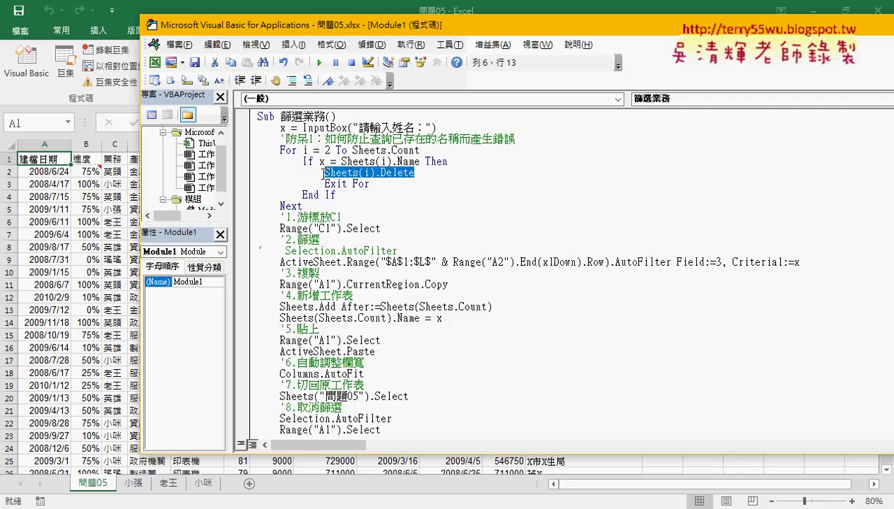
click(449, 150)
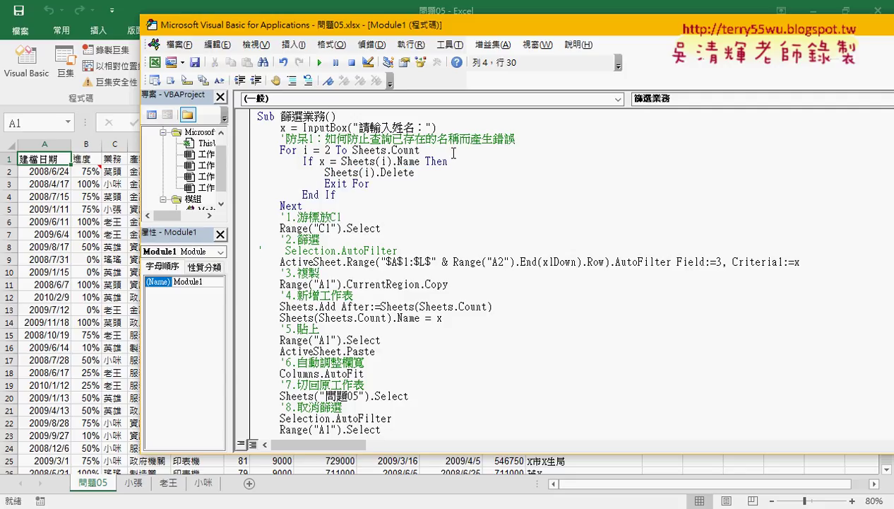
key(Return)
key(Tab)
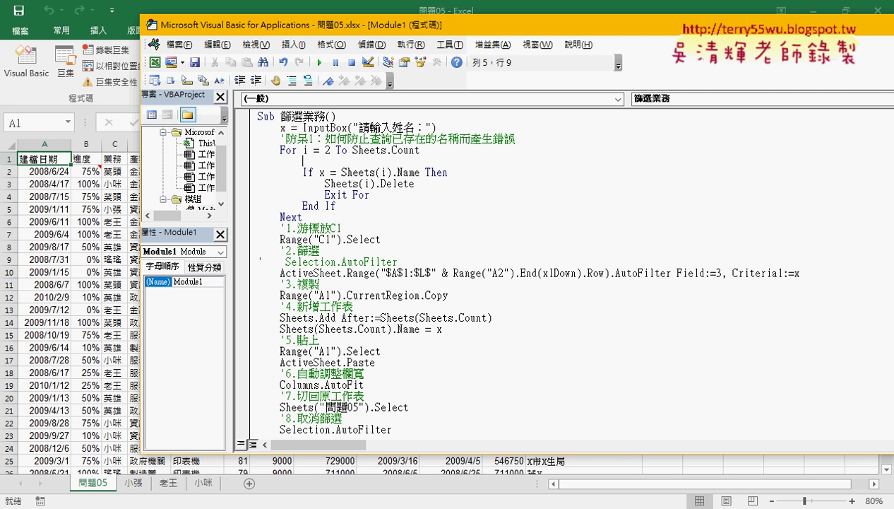
Step: Try deleting the 小咪 sheet, dismiss the permanent-deletion warning, and return to the code
right_click(203, 481)
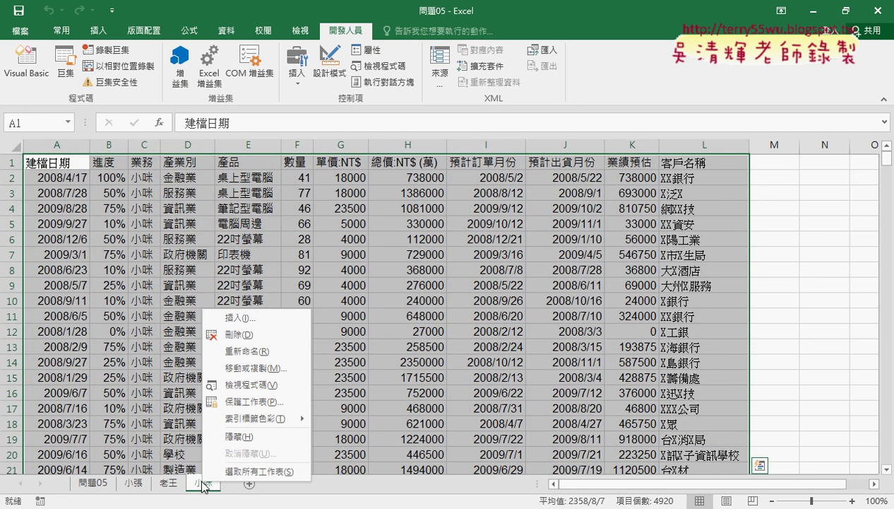
click(270, 330)
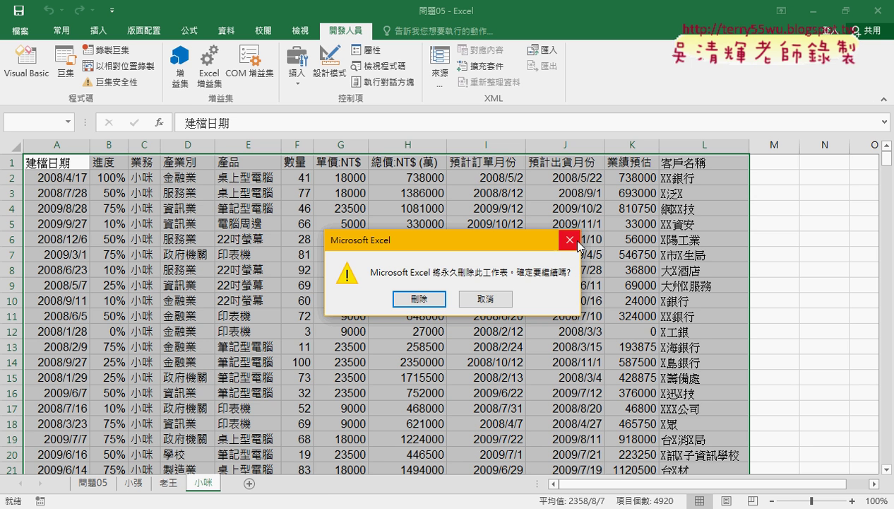
click(481, 299)
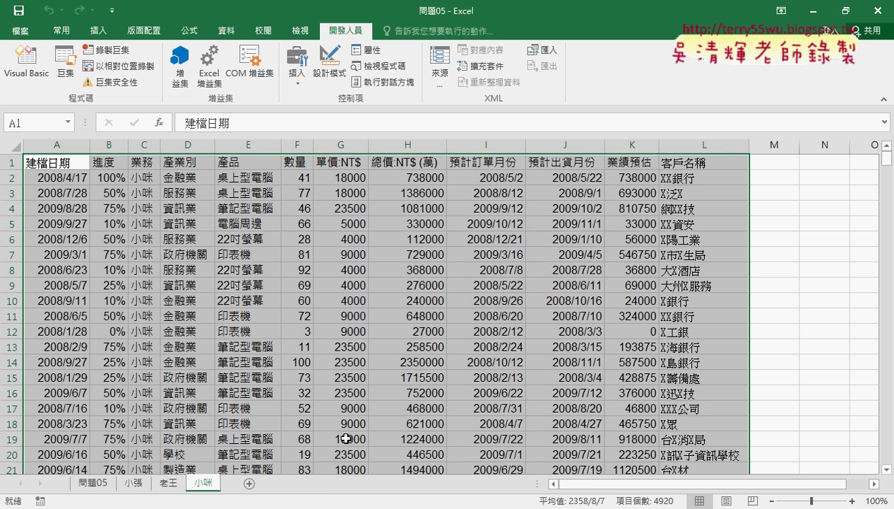
click(351, 475)
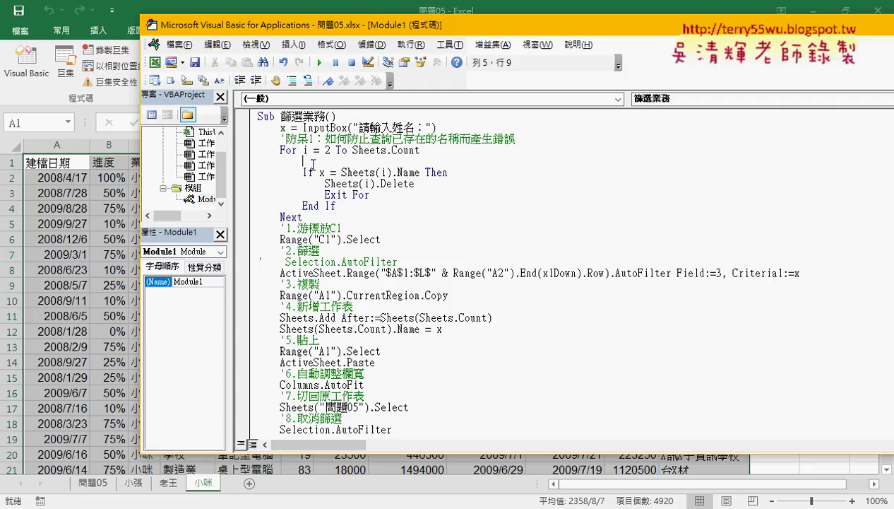
Step: Insert Application.DisplayAlerts = False above Sheets(i).Delete inside the If block
key(ctrl+z)
key(ctrl+z)
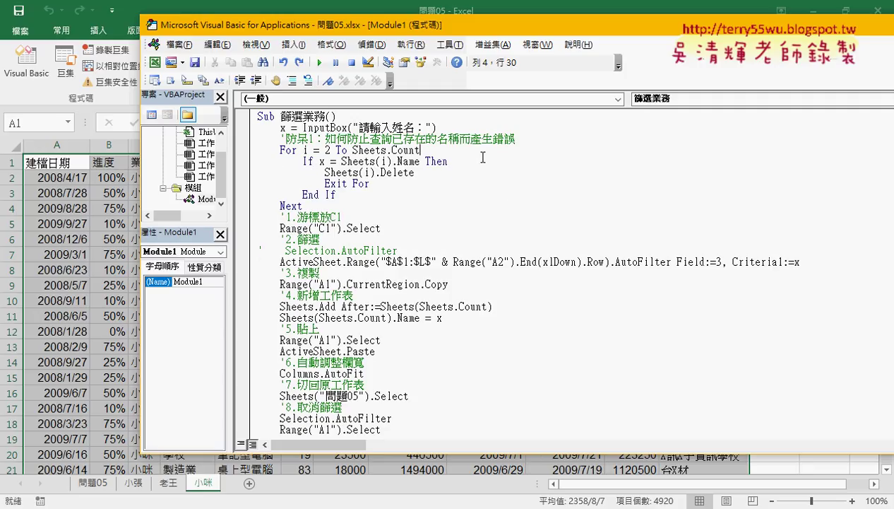
click(477, 161)
key(Return)
key(Tab)
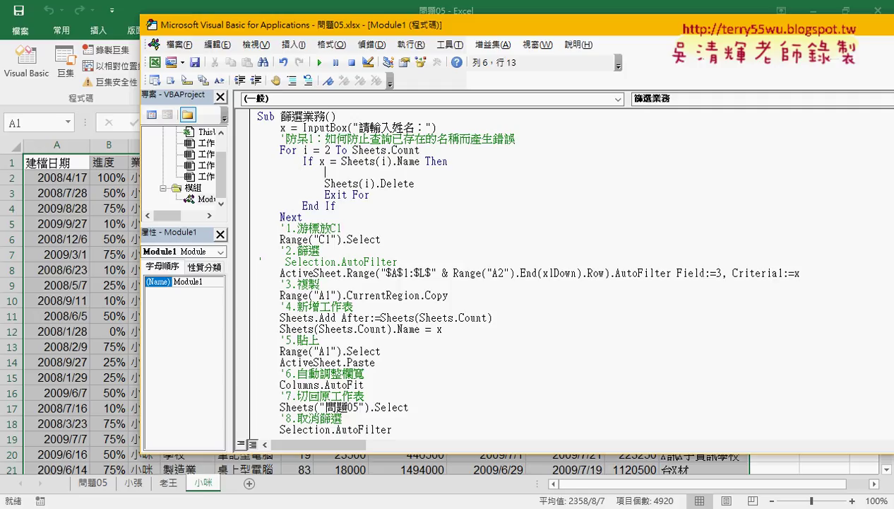
text(app)
text(licati)
text(on)
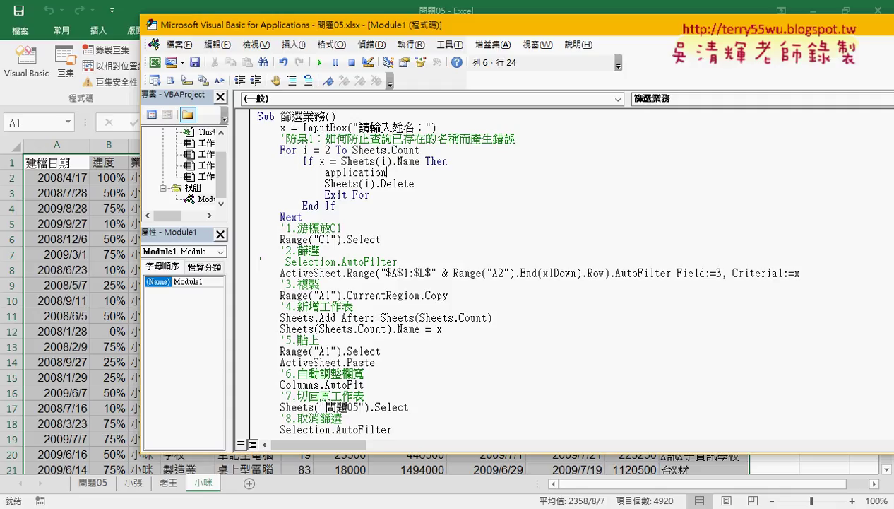
text(.)
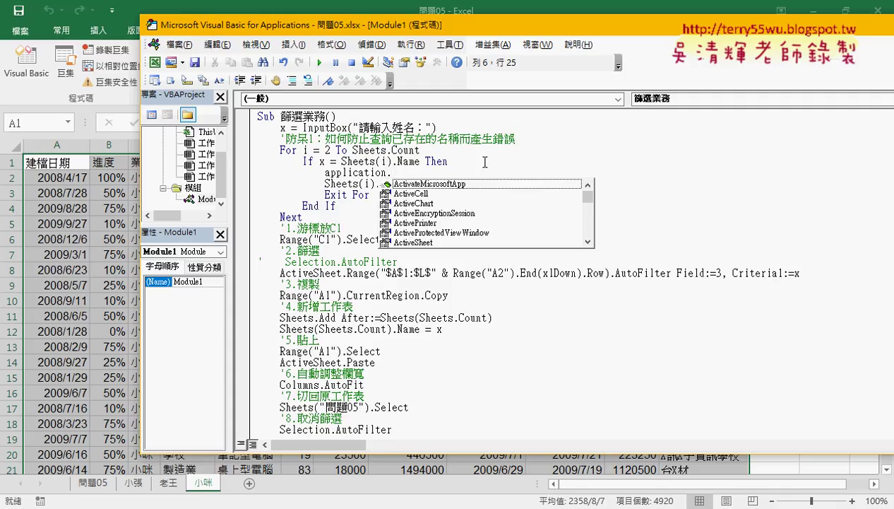
text(d)
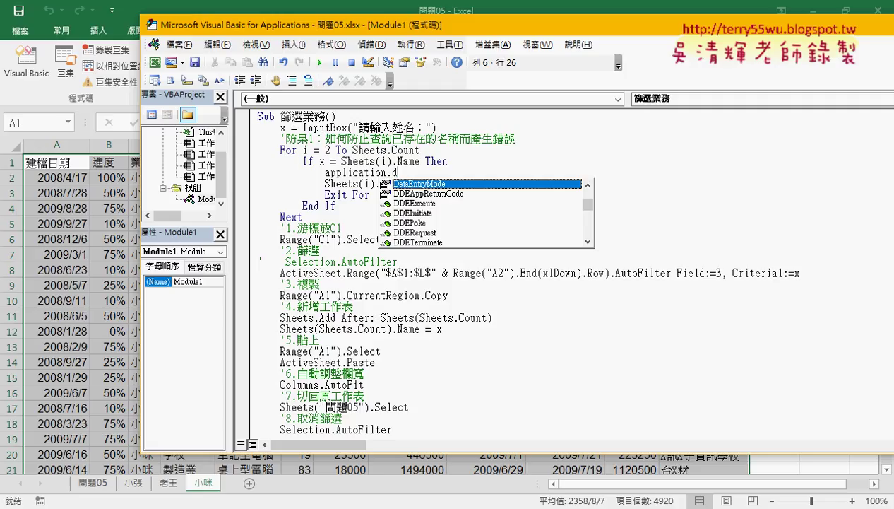
text(i)
text(s)
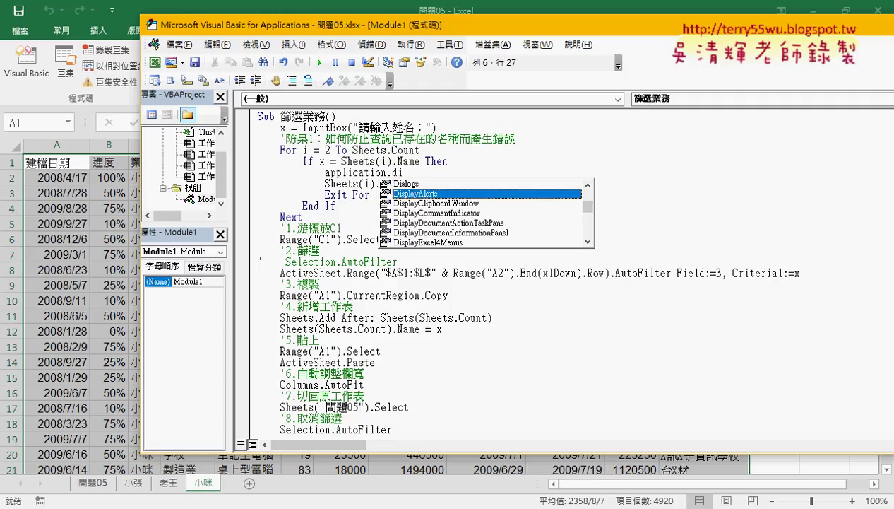
key(Tab)
text(=)
key(Down)
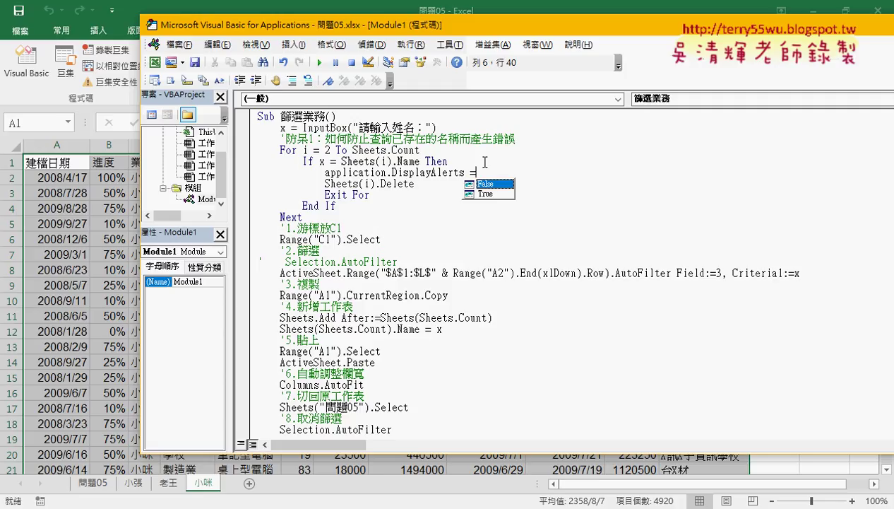
key(Tab)
Step: Add Application.DisplayAlerts = True on a new line after Sheets(i).Delete
key(Down)
key(Return)
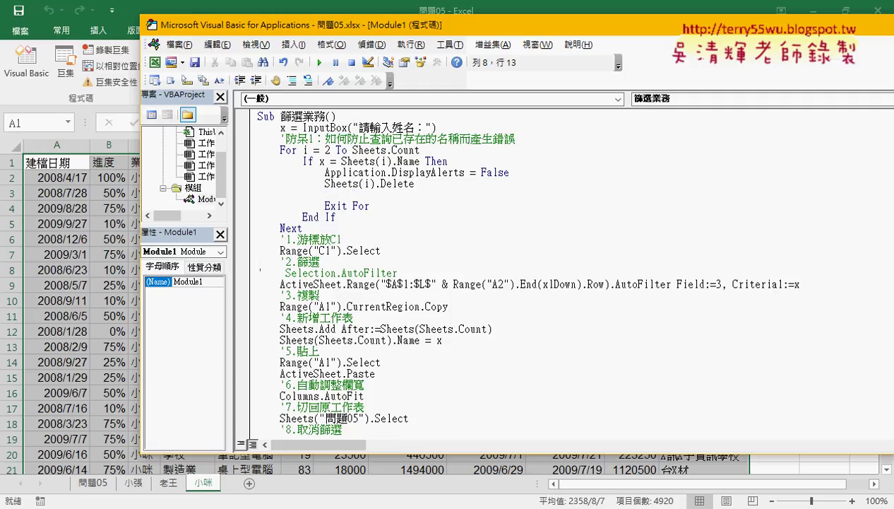
drag(326, 172, 469, 172)
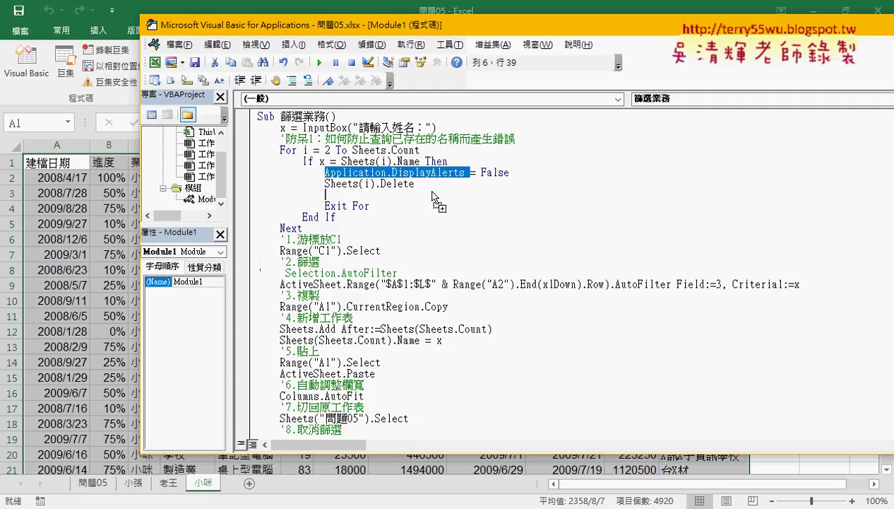
key(ctrl+c)
click(433, 195)
key(ctrl+v)
text(=)
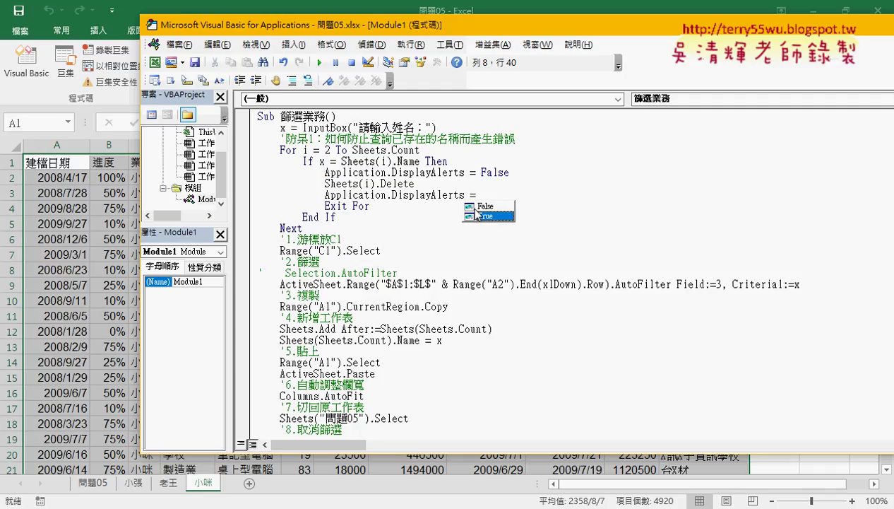
double_click(484, 216)
key(Up)
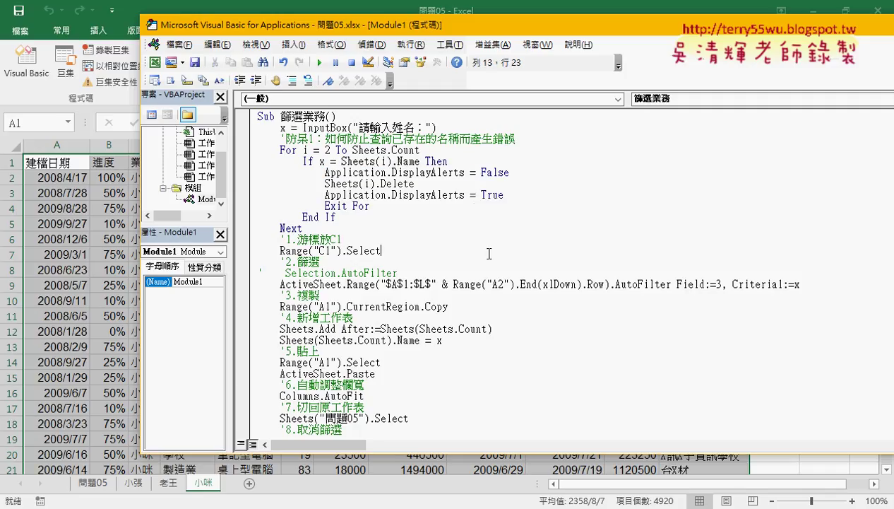
key(Up)
click(400, 172)
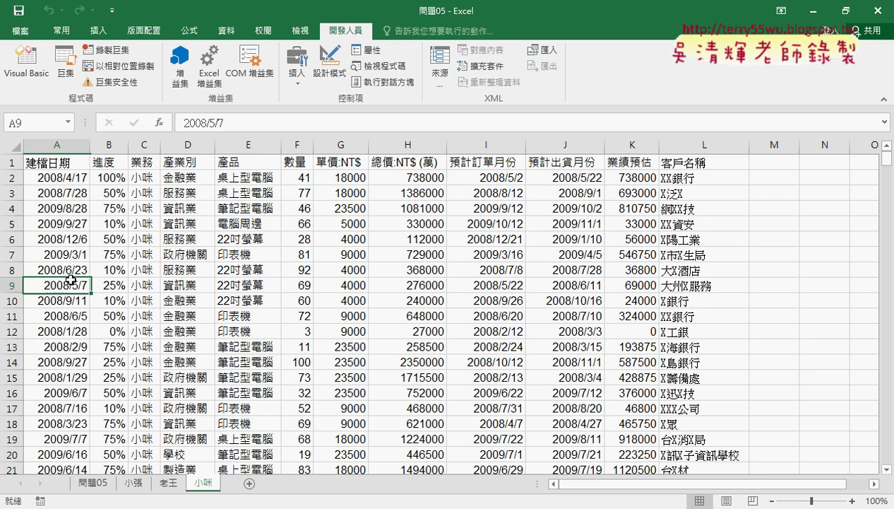
Step: Run 篩選業務 from the 問題05 sheet with the name prompt left blank
click(56, 284)
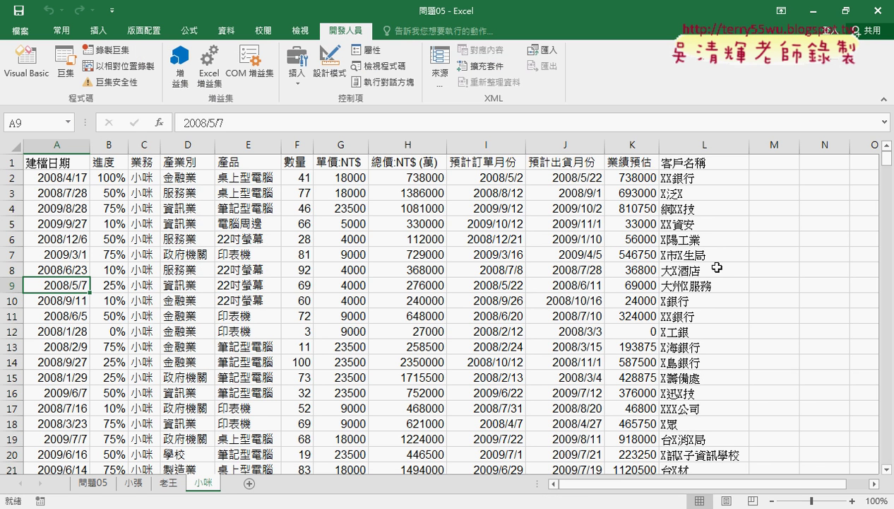
click(98, 483)
click(726, 185)
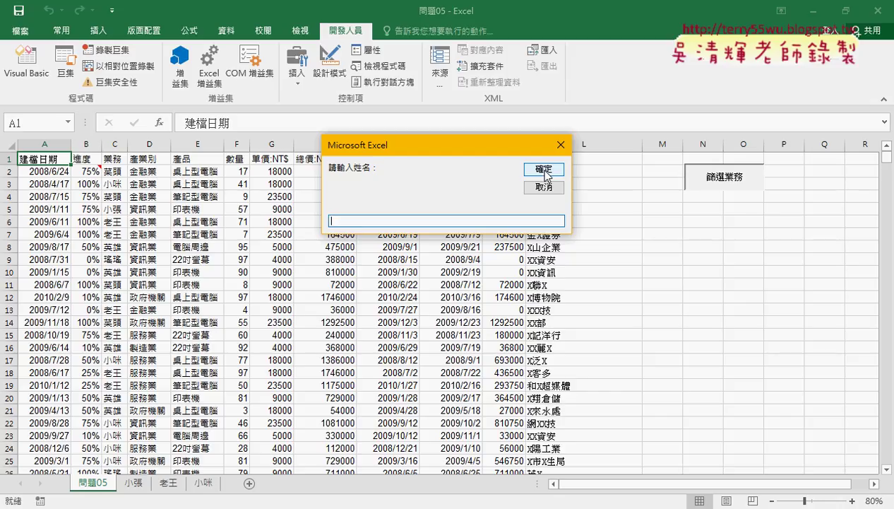
click(544, 171)
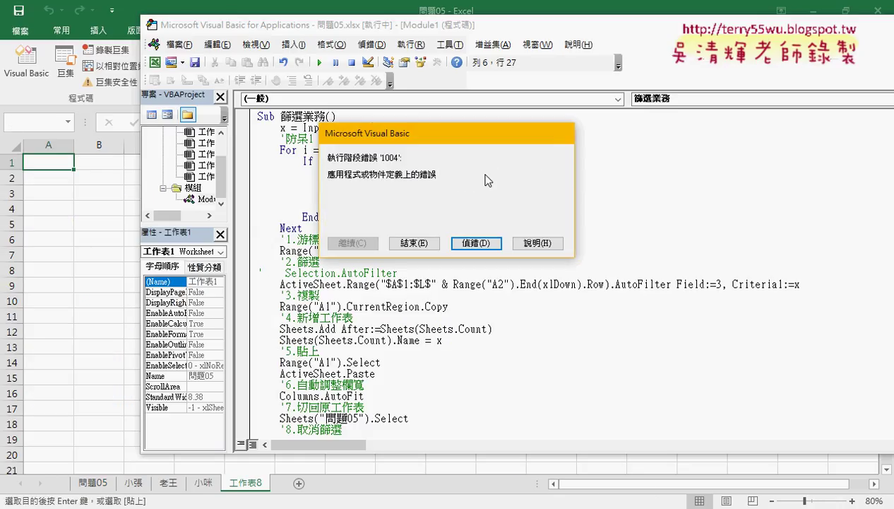
Step: Break into the failed macro with 偵錯, add blank lines after Next, and bring up the 程式碼 document
click(467, 243)
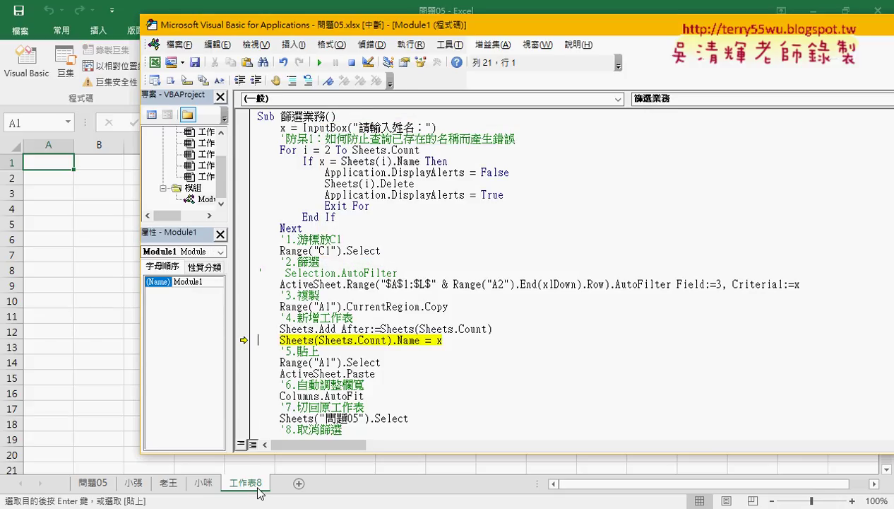
mouse_move(438, 340)
click(347, 232)
key(Return)
key(Return)
click(298, 241)
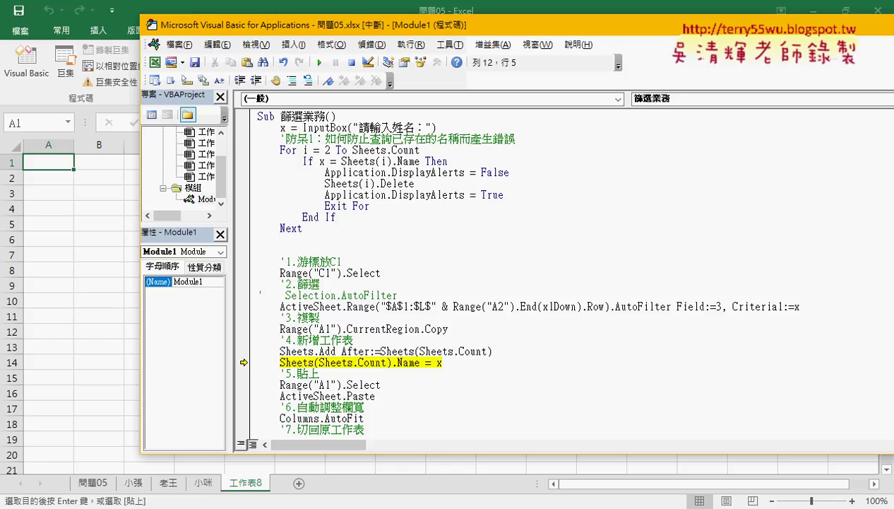
click(232, 495)
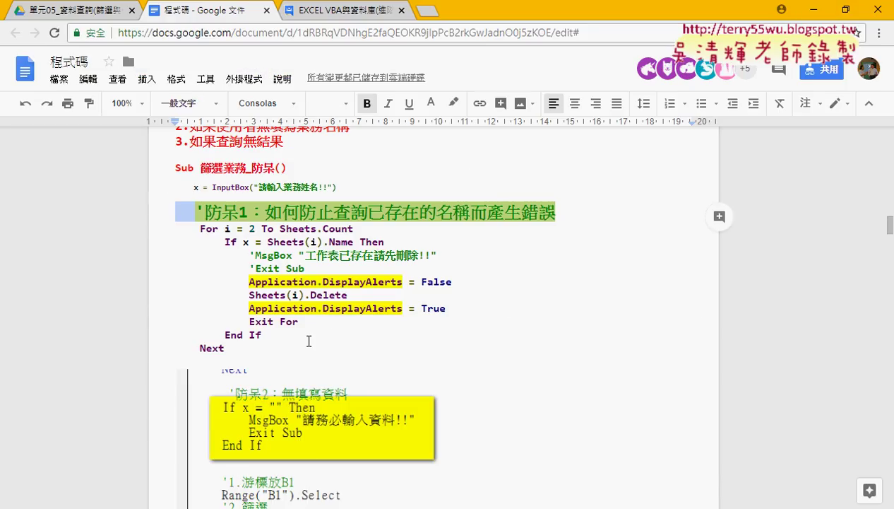
Step: Copy the 防呆2：無填寫 block, heading through End If, and return to the VBA editor
scroll(370, 403, down, 3)
scroll(399, 307, down, 1)
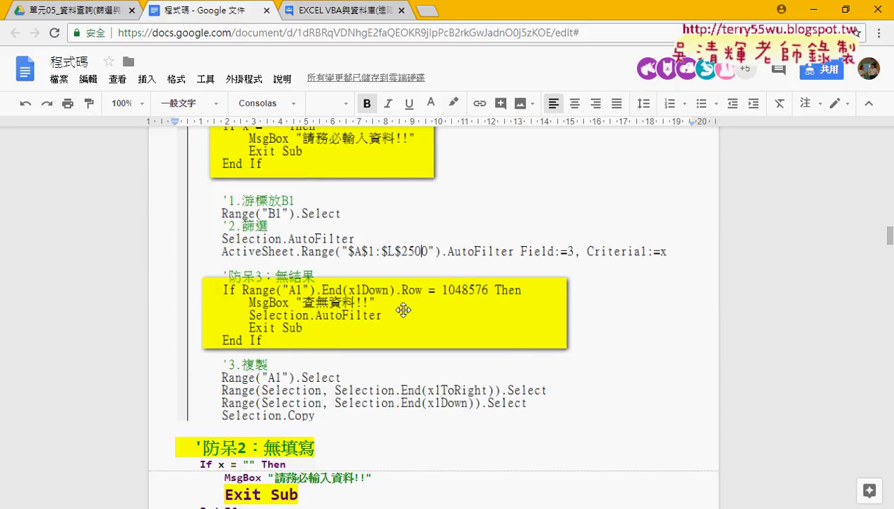
scroll(399, 307, down, 5)
scroll(398, 309, up, 2)
drag(248, 303, 185, 248)
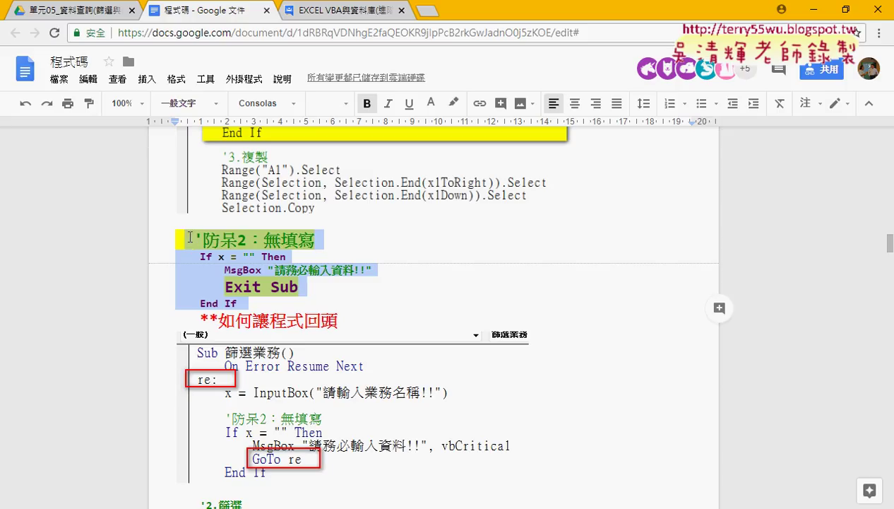
drag(182, 243, 174, 242)
click(291, 508)
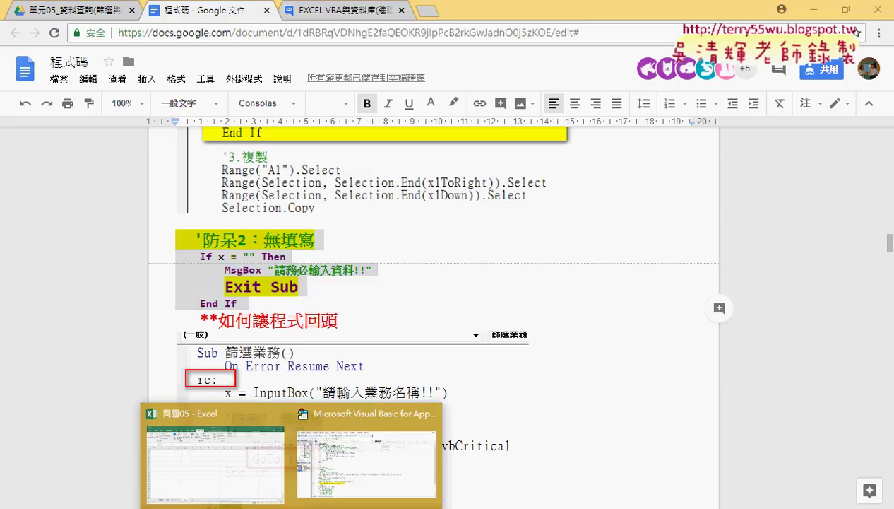
click(381, 474)
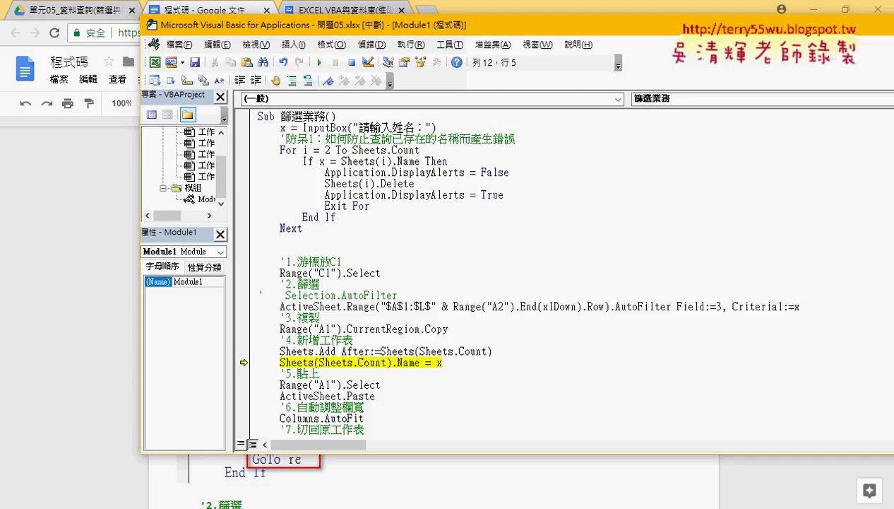
Step: Paste the blank-input check on the blank line after Next
click(257, 239)
key(ctrl+v)
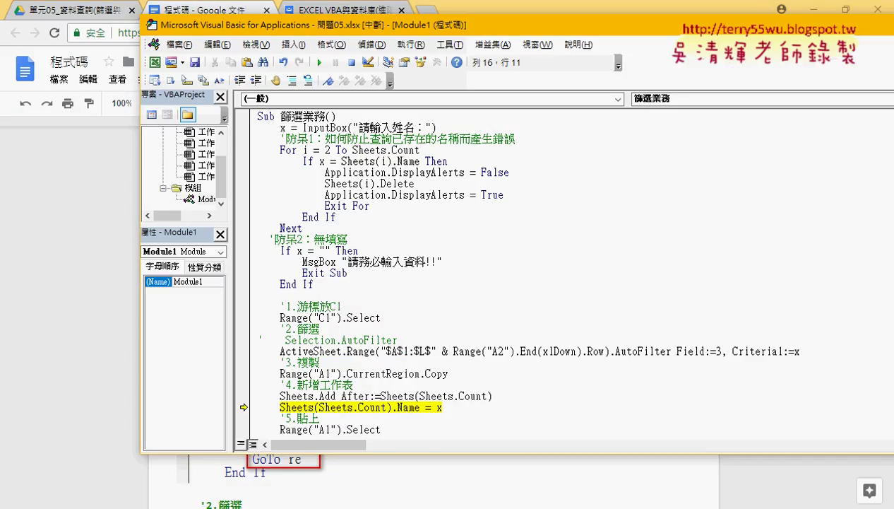
key(Up)
key(Up)
key(Up)
key(Right)
Step: Resume execution at If x = "" Then and step with F8 to the 請務必輸入資料!! message
mouse_move(243, 406)
mouse_down()
mouse_move(244, 241)
mouse_move(243, 250)
mouse_up()
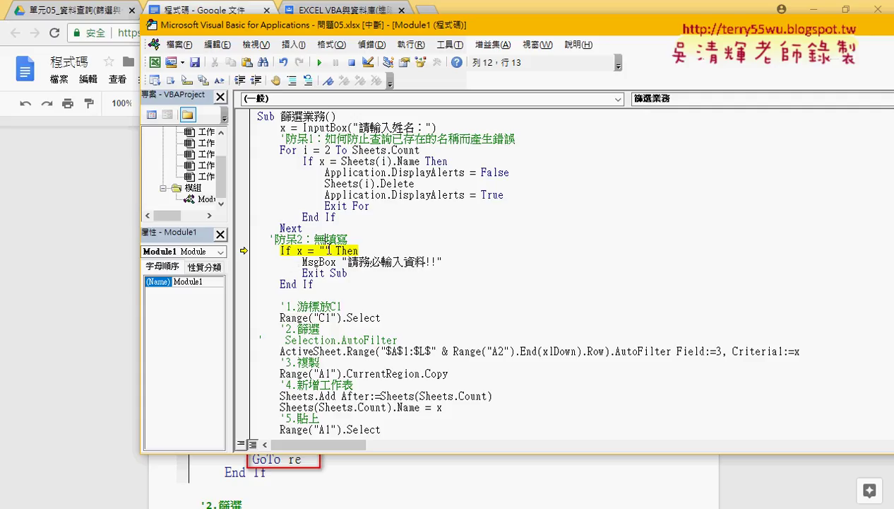
key(F8)
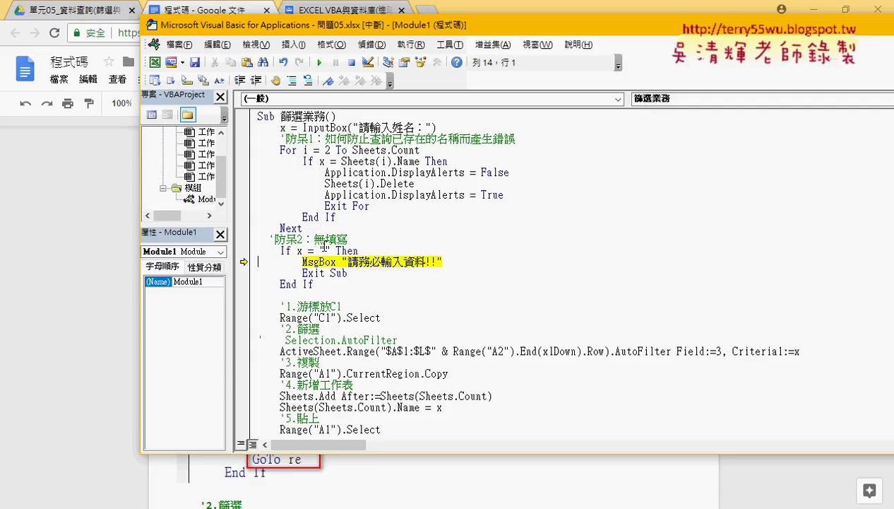
key(F8)
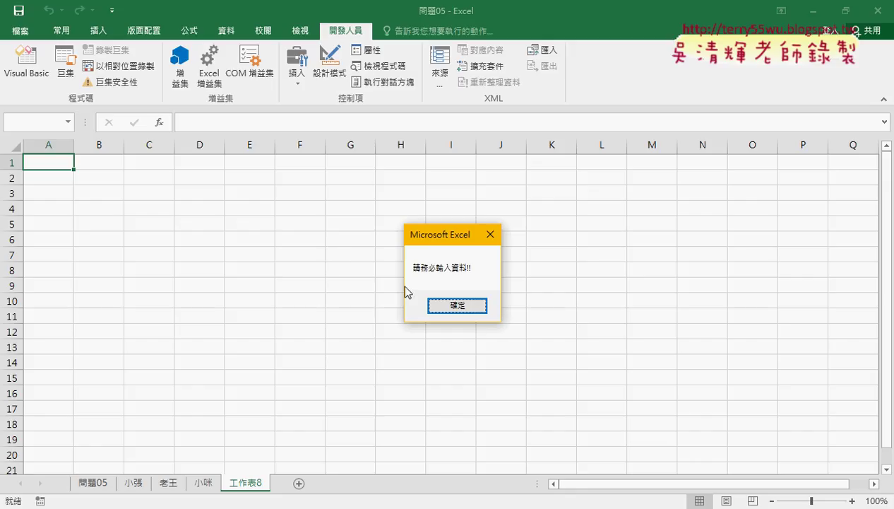
Step: Dismiss the warning, delete the leftover sheet 工作表8, and turn off 問題05's filter
click(466, 306)
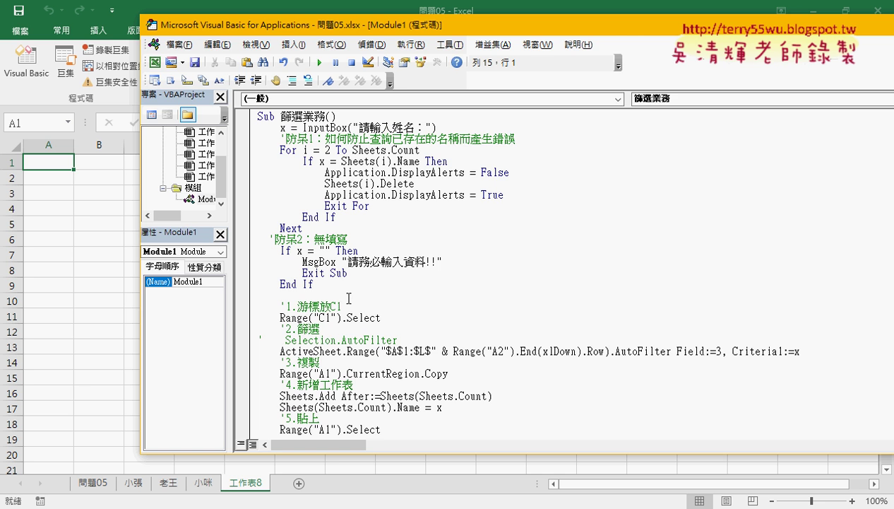
click(99, 346)
right_click(247, 483)
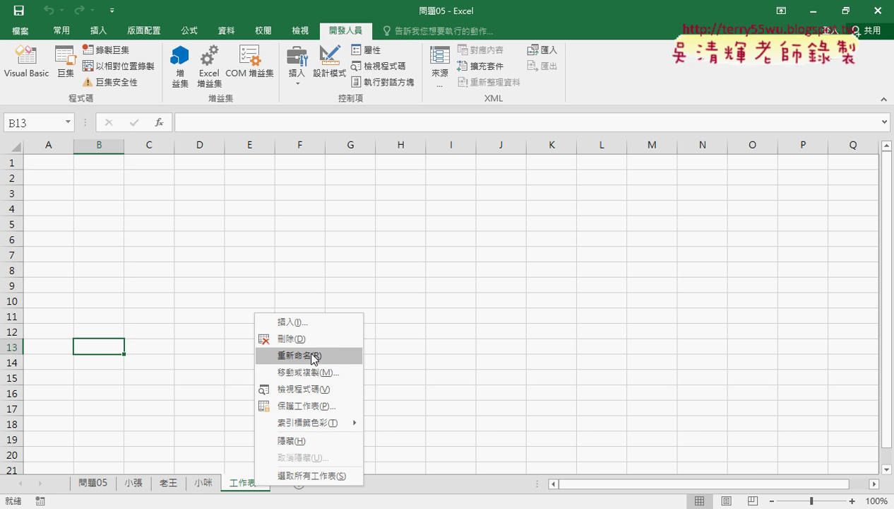
click(286, 338)
click(407, 301)
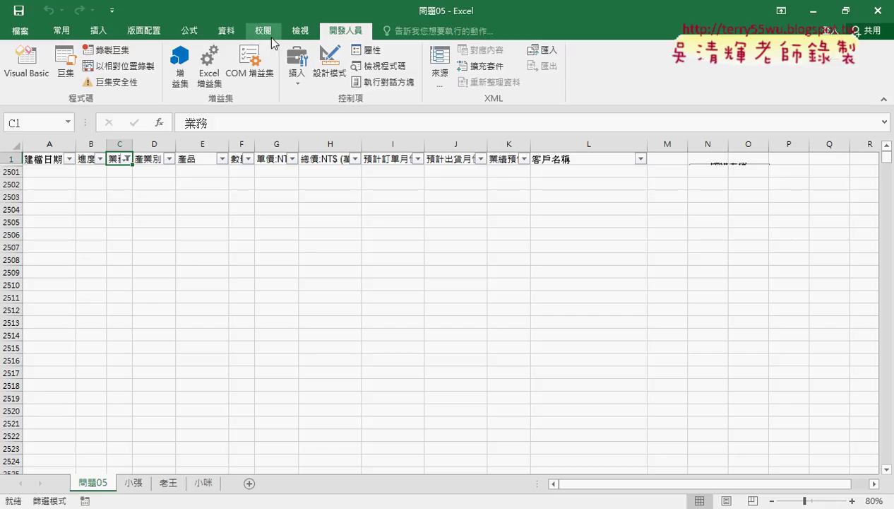
click(232, 36)
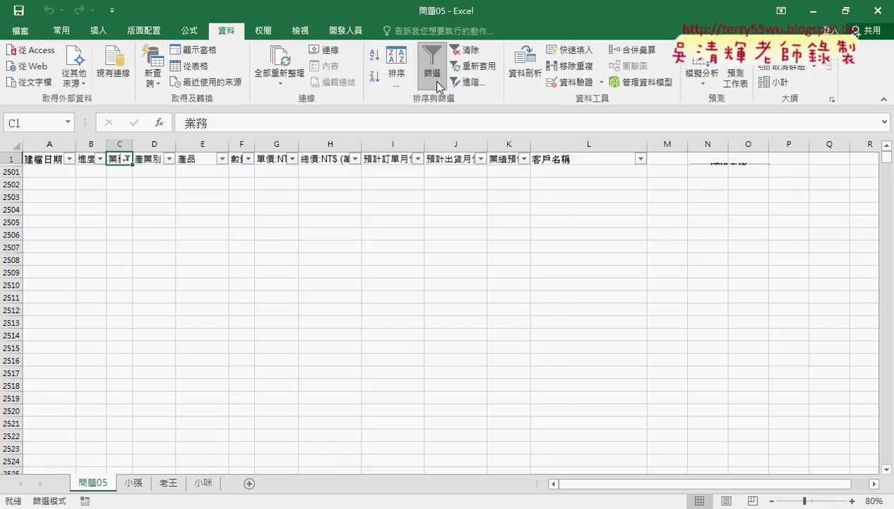
click(436, 84)
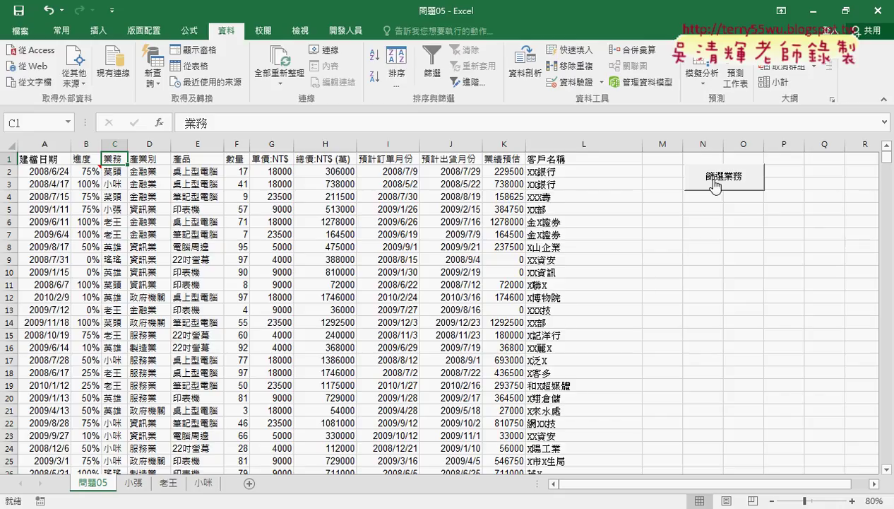
Step: Run 篩選業務 with a blank name and close the 請務必輸入資料!! warning
click(715, 186)
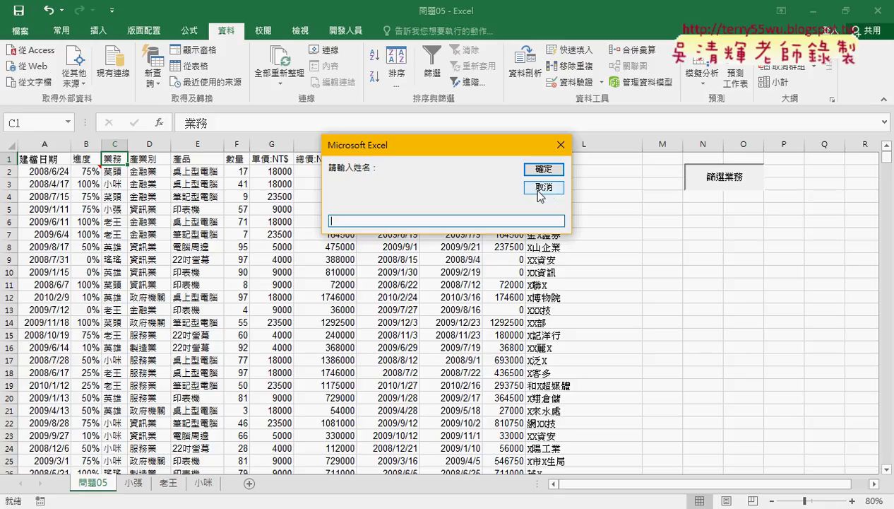
click(545, 171)
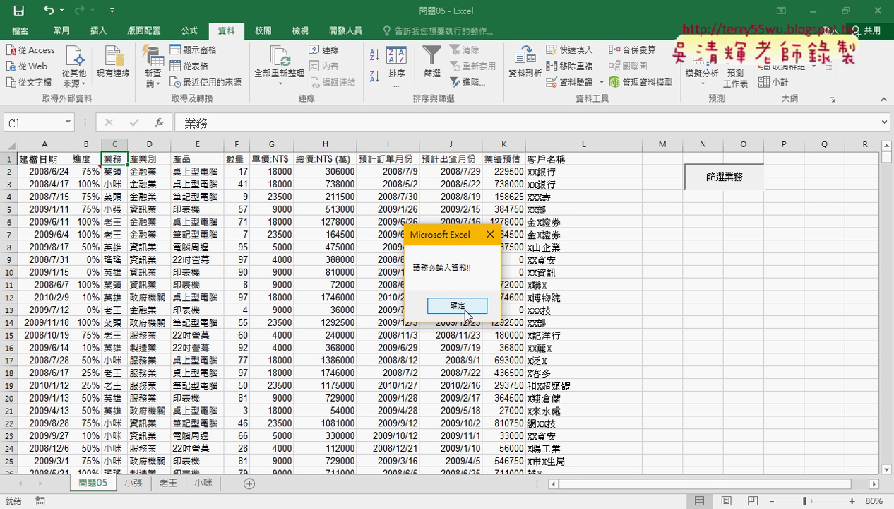
click(458, 305)
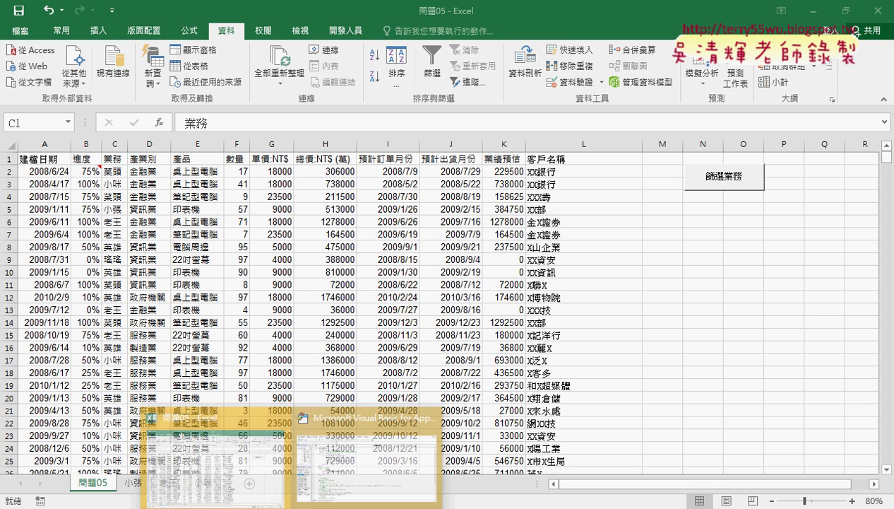
Step: Back in the VBA editor, highlight the Exit Sub line
click(367, 459)
drag(348, 272, 257, 272)
scroll(327, 317, down, 3)
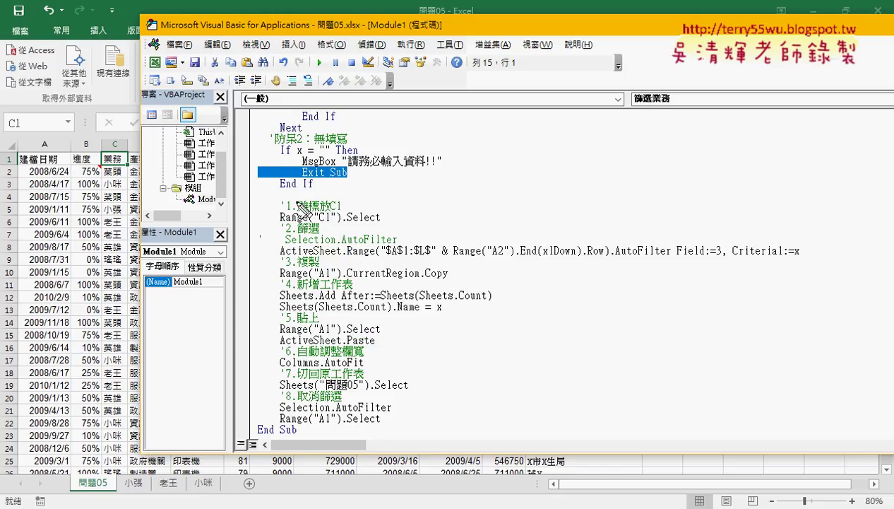
Step: Underline Exit Sub with the pen, clear the drawing, and return to the Excel worksheet
mouse_move(258, 169)
mouse_down()
mouse_move(173, 214)
mouse_move(222, 447)
mouse_up()
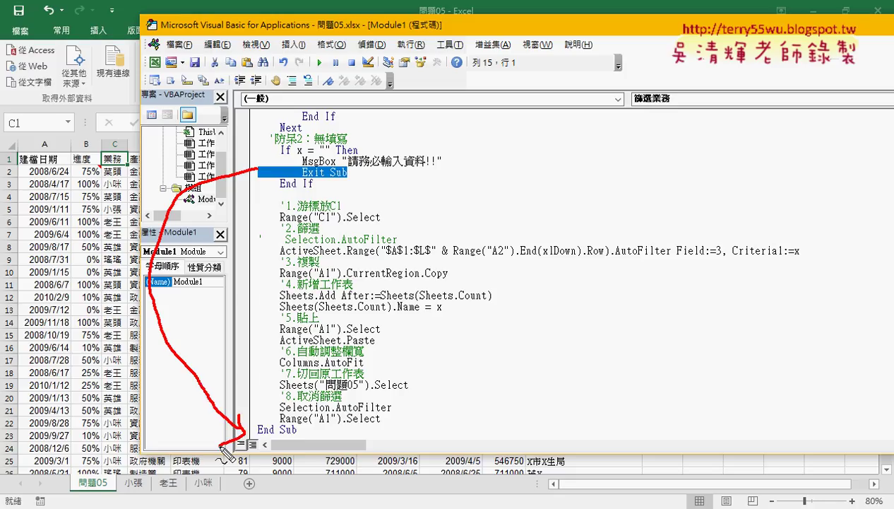
drag(302, 181, 347, 181)
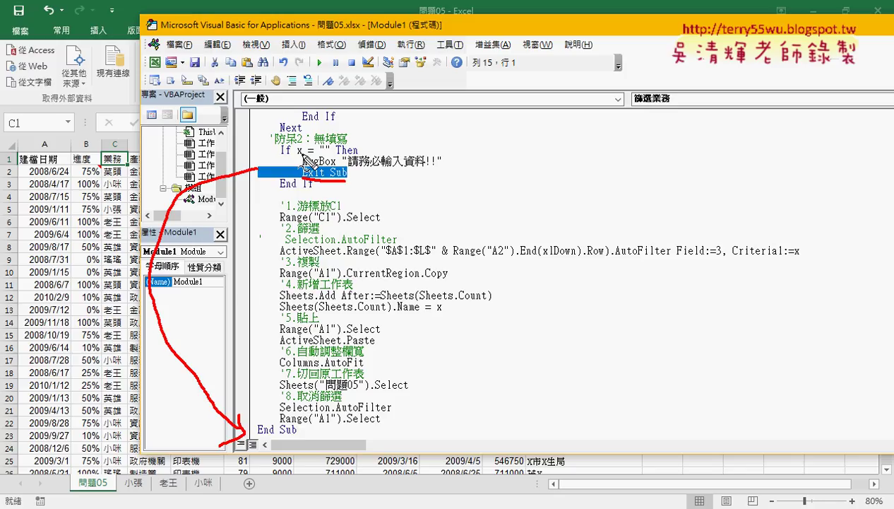
key(Escape)
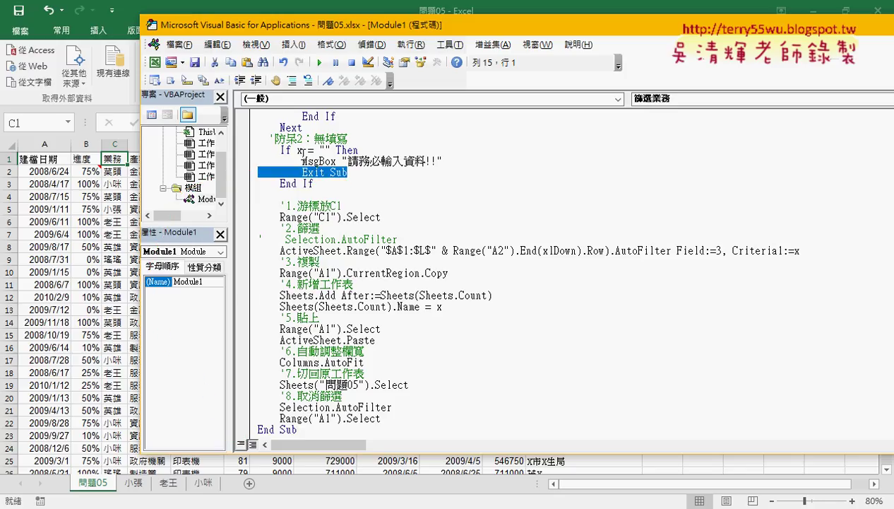
scroll(368, 222, up, 2)
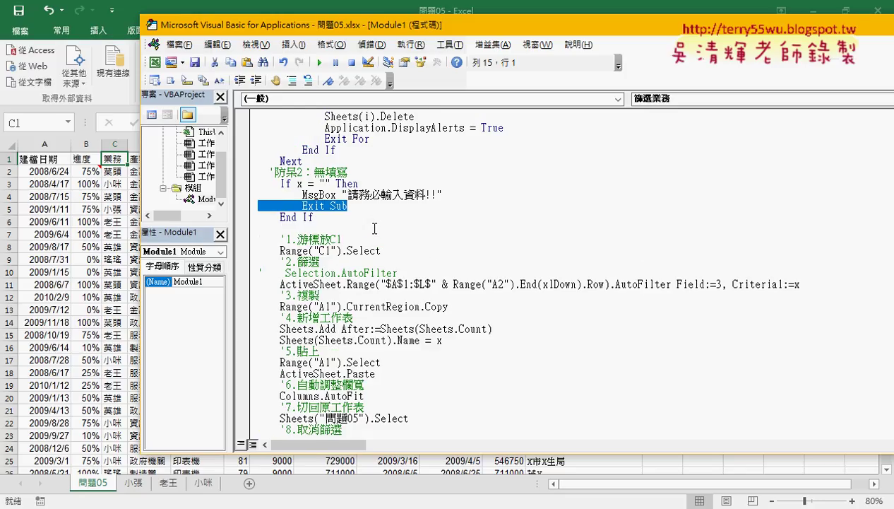
scroll(368, 223, up, 1)
click(124, 270)
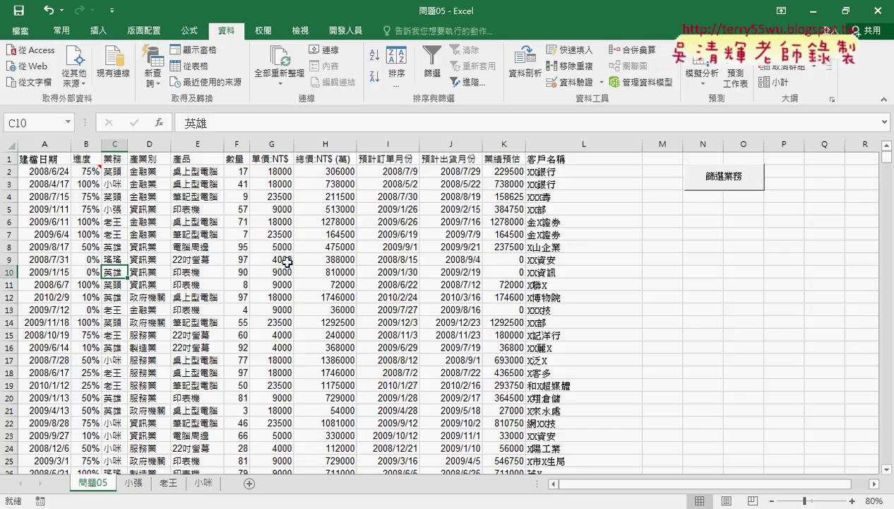
Step: Run 篩選業務 with a blank name and close the blank-input warning
click(708, 178)
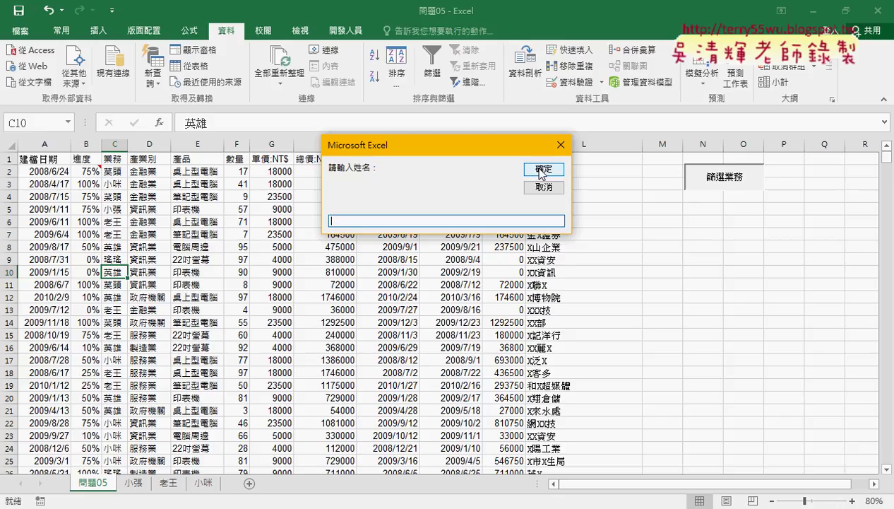
click(543, 170)
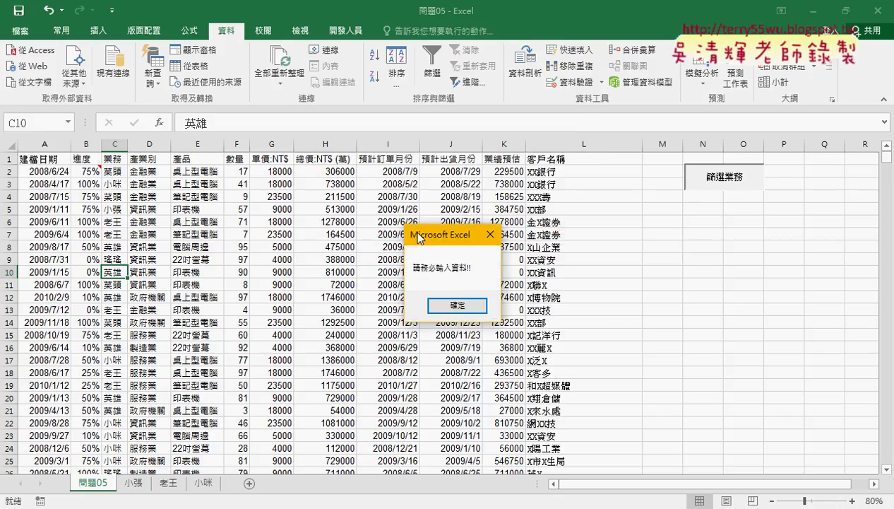
click(458, 306)
Step: Run 篩選業務 again, cancel the name prompt, close the warning, and reopen the code
click(708, 184)
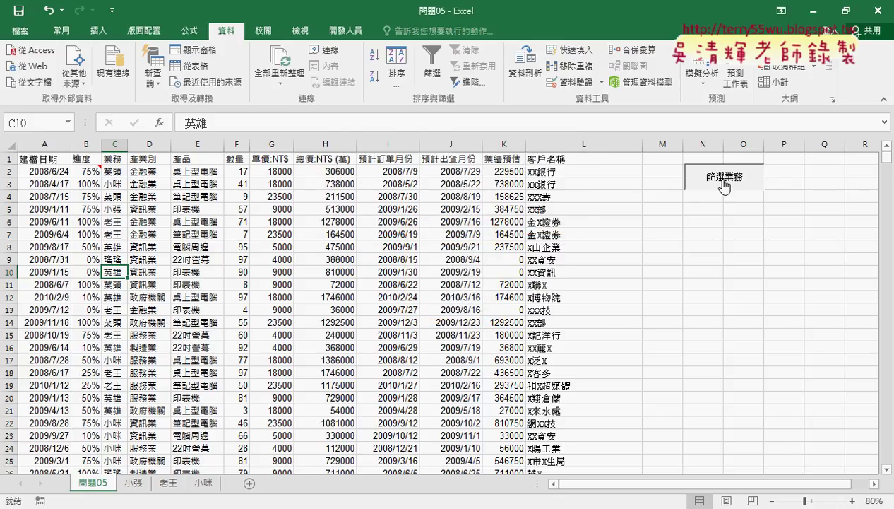
click(546, 172)
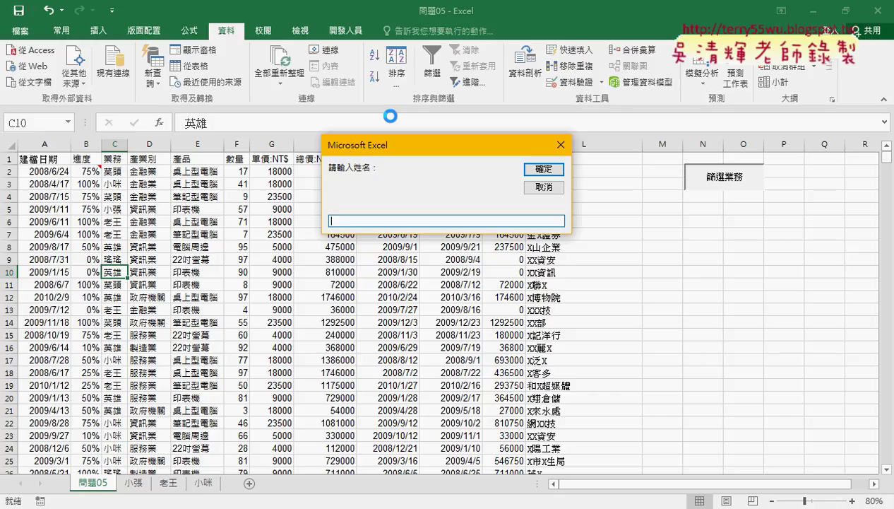
click(543, 189)
click(456, 301)
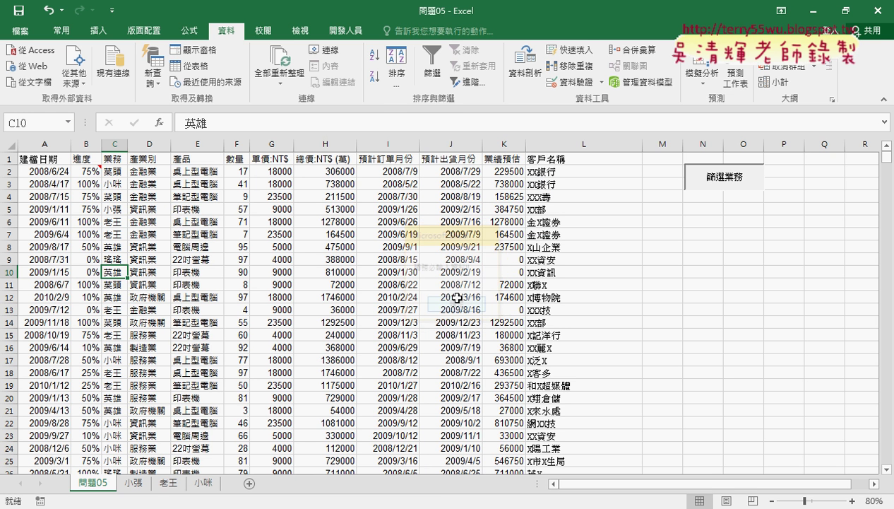
click(395, 459)
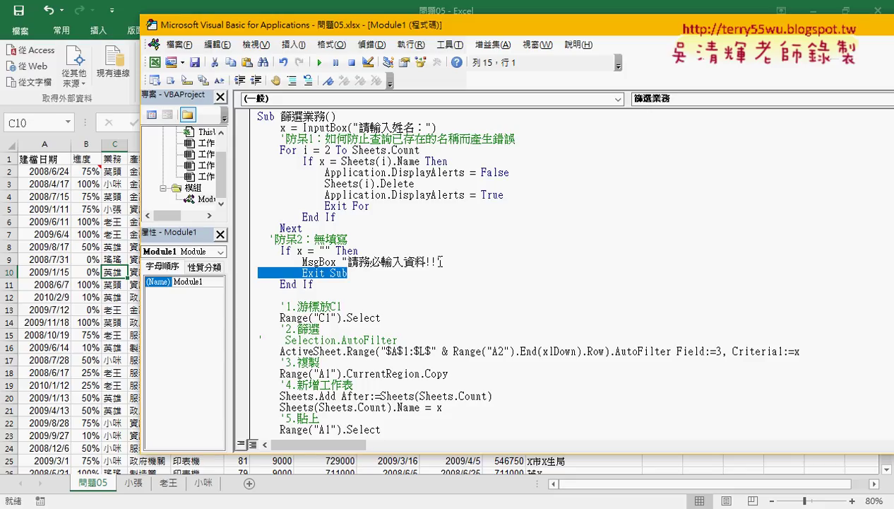
Step: Insert a blank line under Sub 篩選業務() and annotate the flow after Exit Sub
click(348, 117)
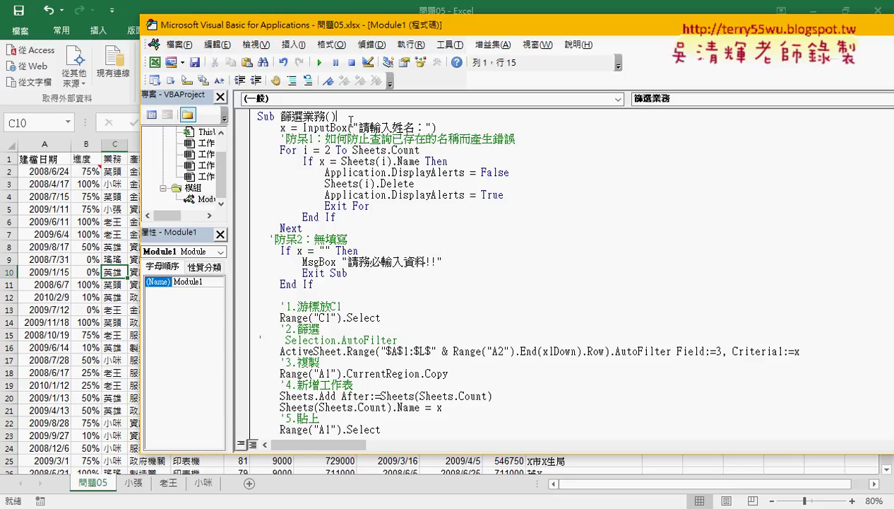
key(Return)
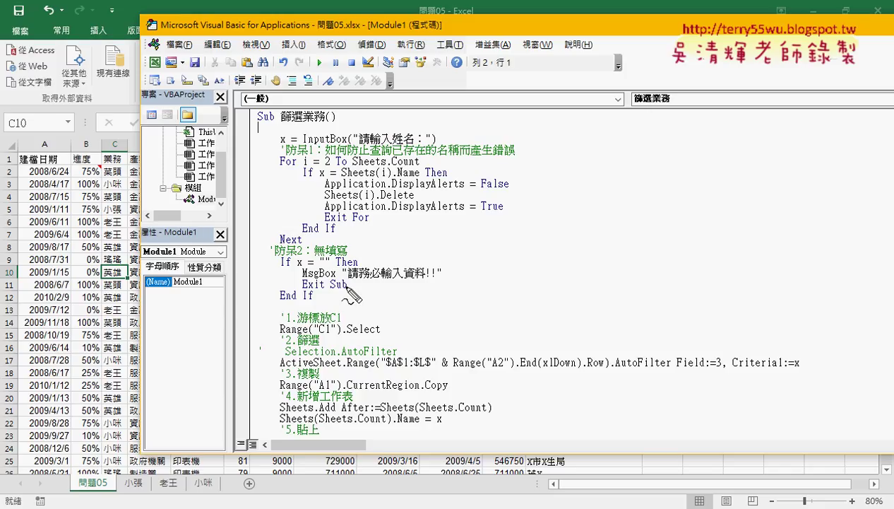
mouse_move(284, 283)
mouse_down()
mouse_move(231, 452)
mouse_move(249, 449)
mouse_up()
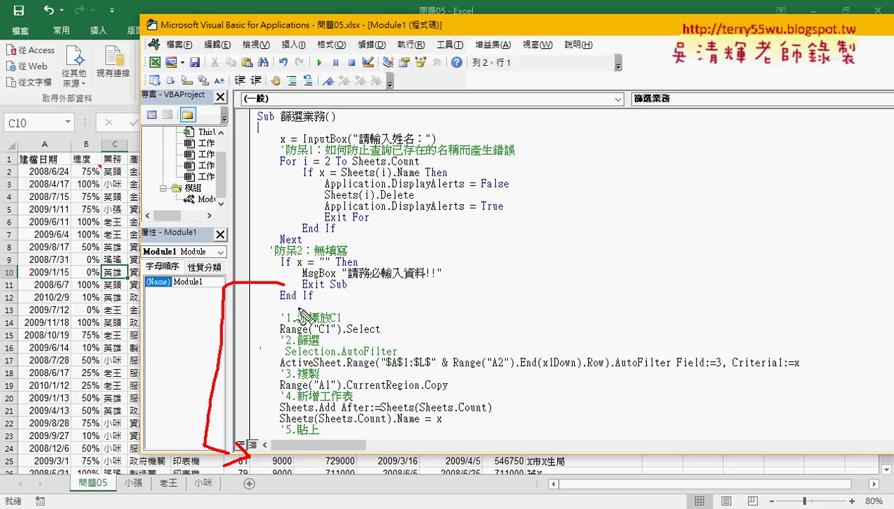
mouse_move(252, 271)
mouse_down()
mouse_move(205, 150)
mouse_move(281, 137)
mouse_move(272, 155)
mouse_up()
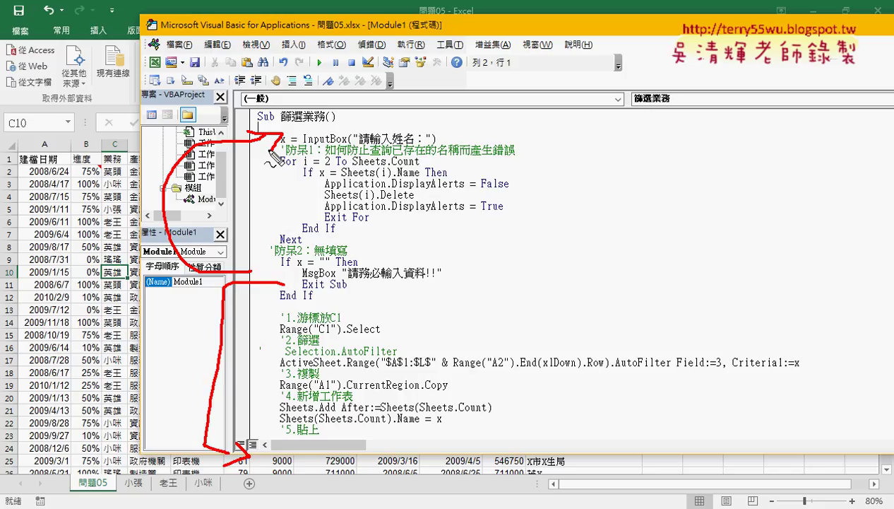
key(Escape)
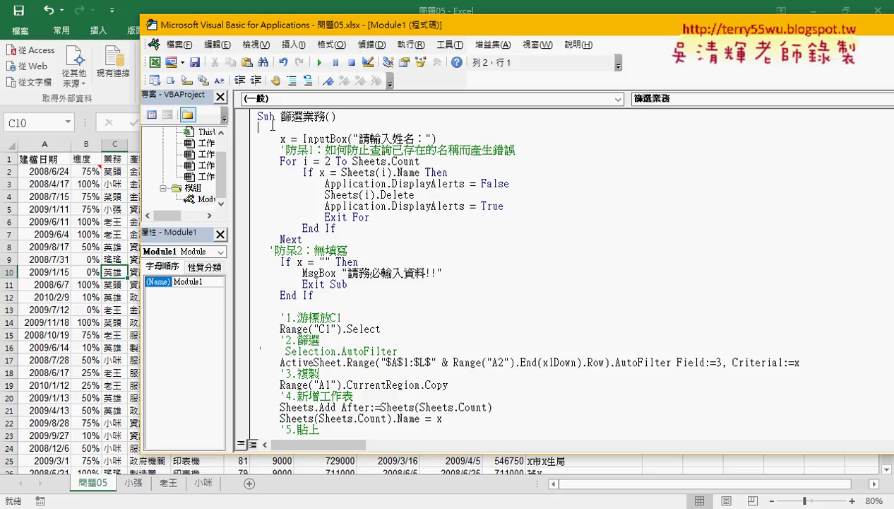
Step: Add a re: label on line 2 and comment out the MsgBox and Exit Sub lines
text(r)
text(e:)
click(250, 129)
drag(354, 283, 236, 269)
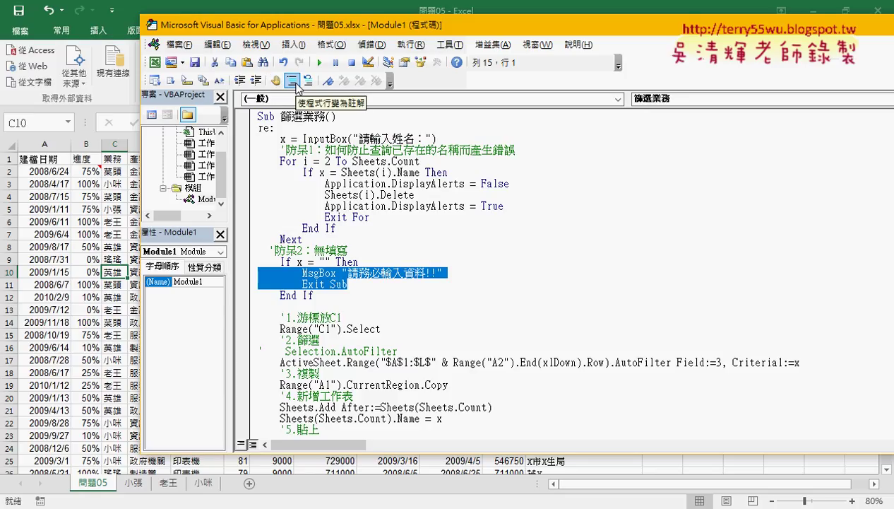
click(291, 80)
Step: Add an indented GoTo re line before End If and highlight it with its re: target
click(420, 284)
key(Return)
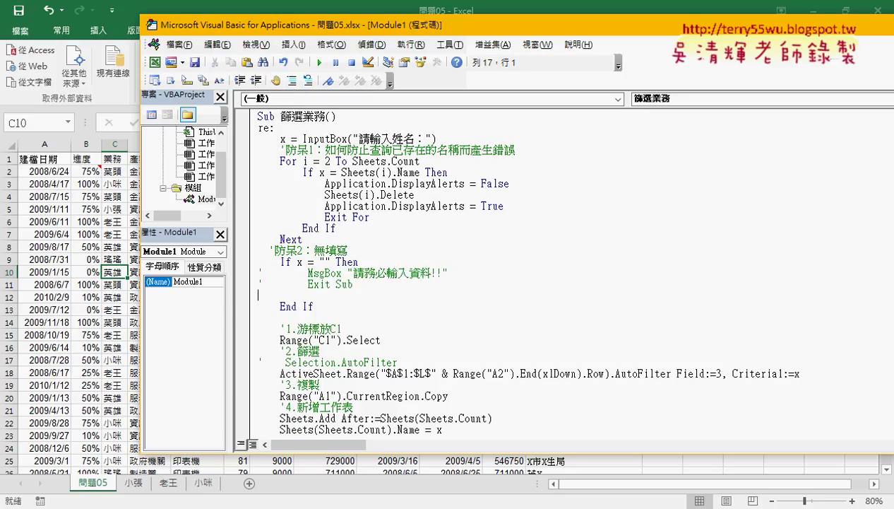
key(Tab)
text(got)
text(o r)
text(e)
key(Down)
click(314, 262)
drag(342, 295, 302, 295)
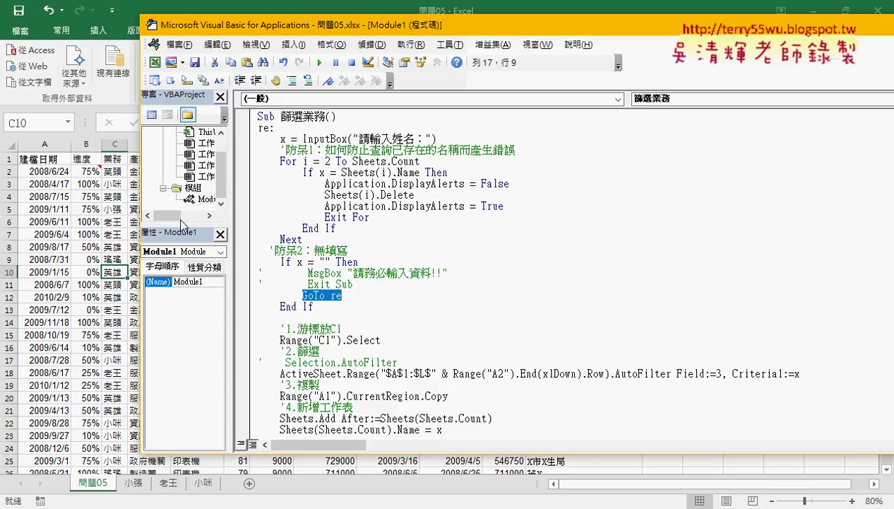
drag(274, 128, 257, 128)
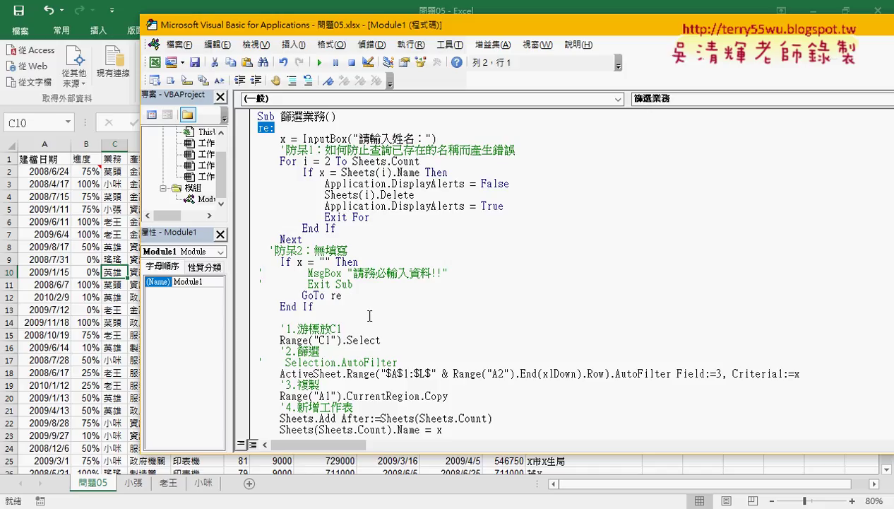
Step: Set a breakpoint on the GoTo re line and switch back to the Excel worksheet
drag(345, 295, 331, 296)
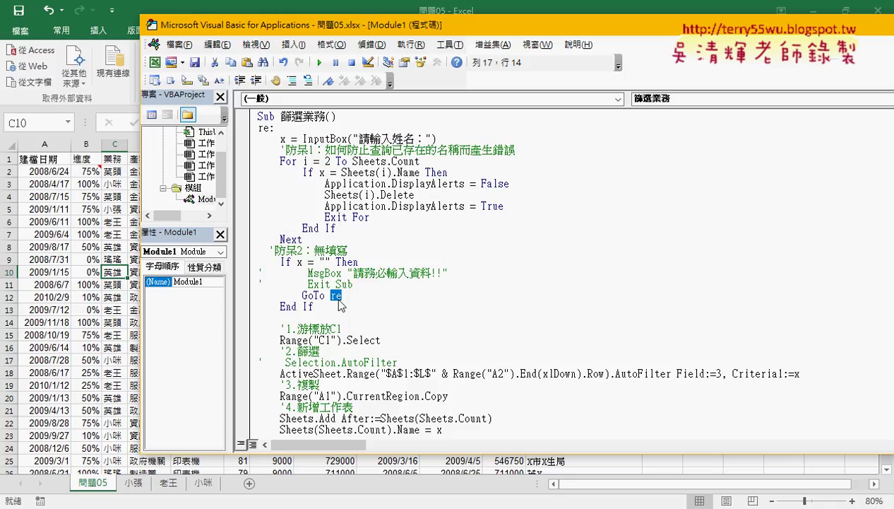
click(343, 295)
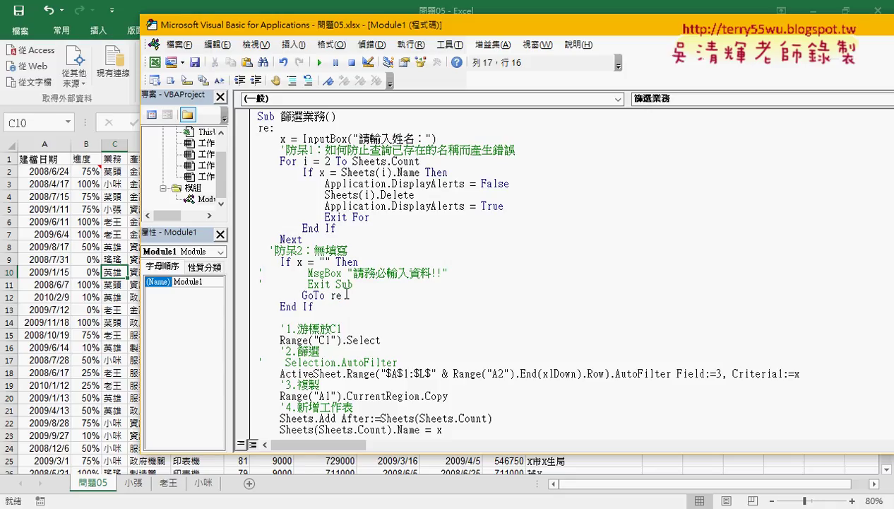
click(243, 295)
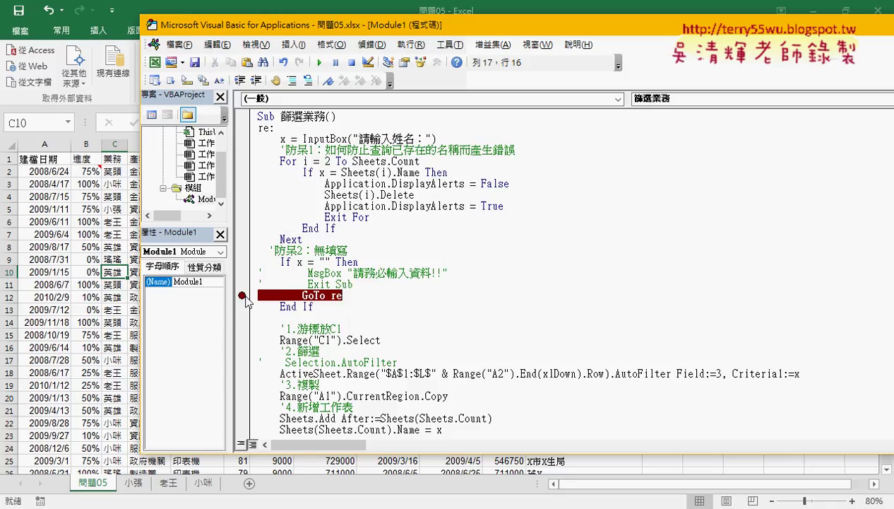
click(114, 310)
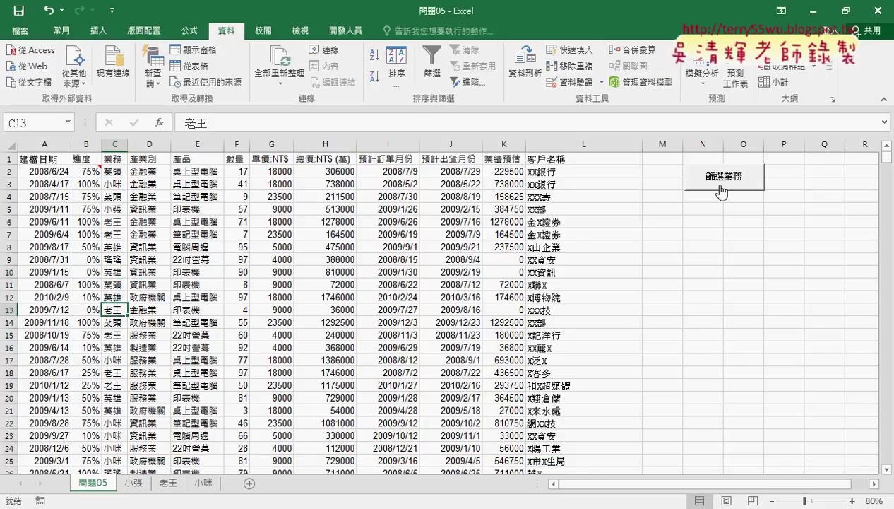
Step: Run 篩選業務, submit a blank name, and step with F8 to confirm it re-prompts
click(711, 185)
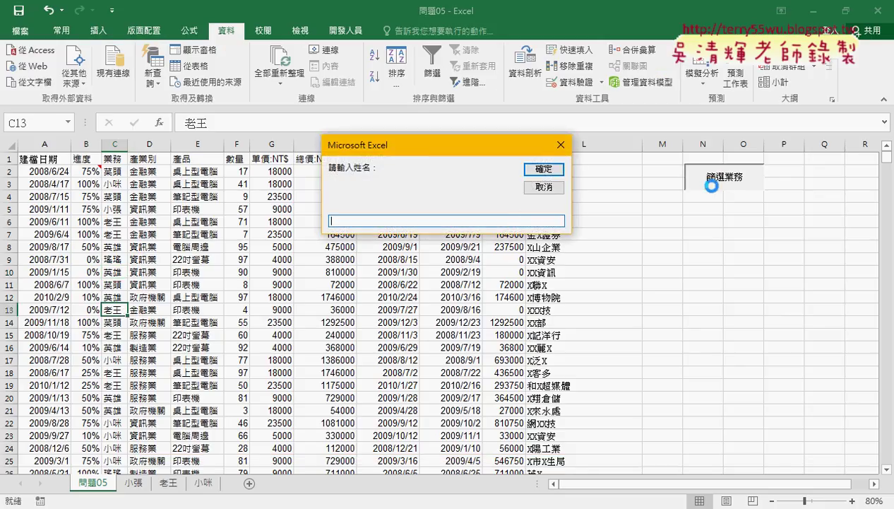
click(539, 173)
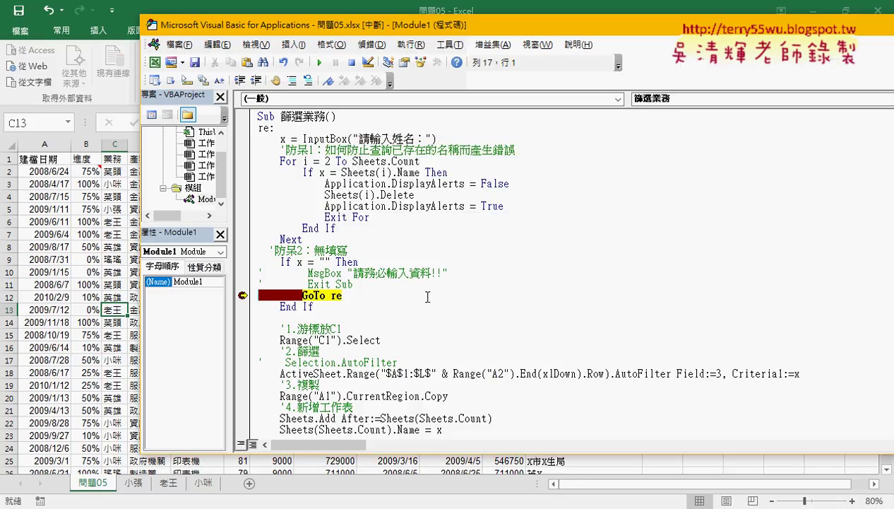
key(F8)
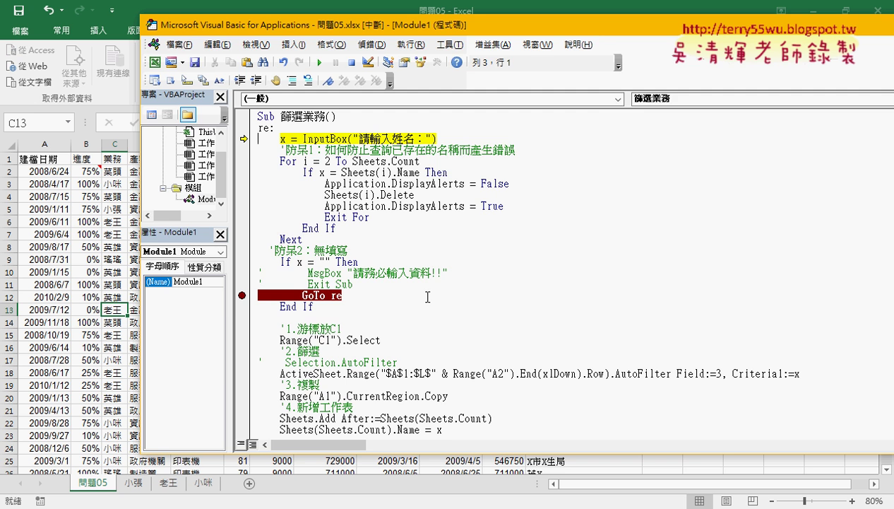
key(F8)
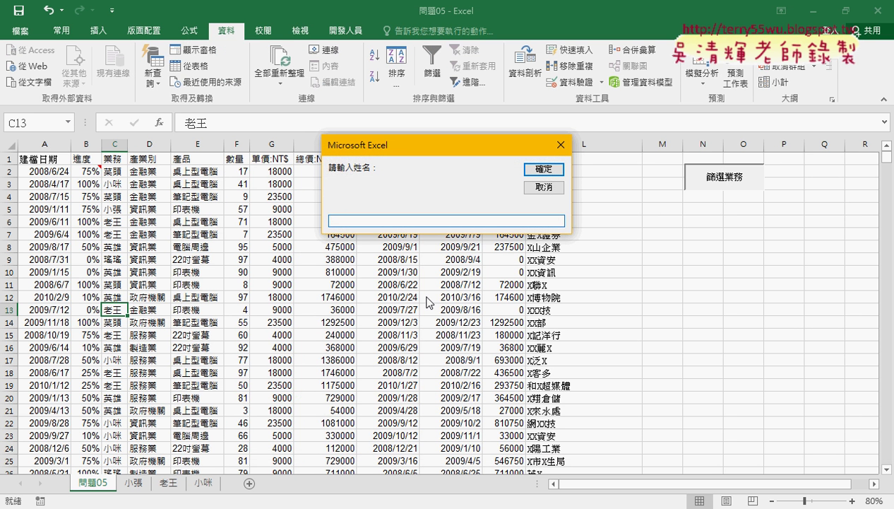
click(542, 169)
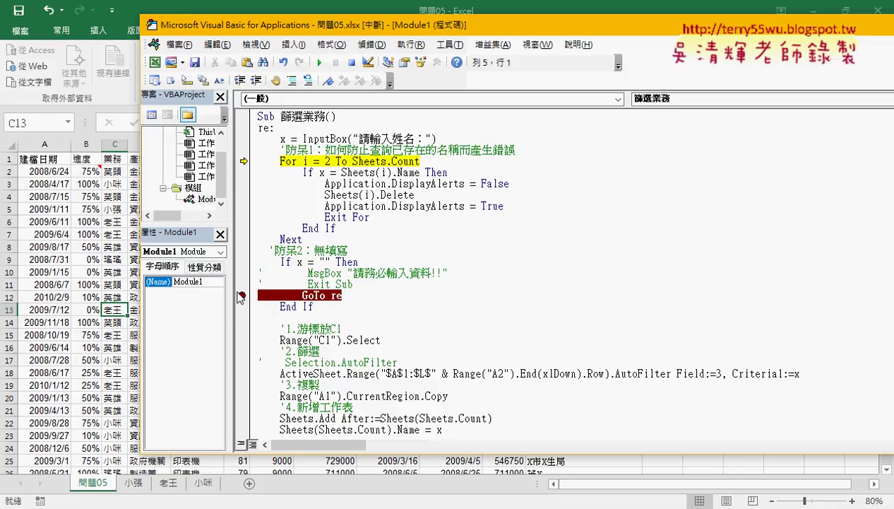
Step: Remove the GoTo re breakpoint, resume with F5, and confirm repeated blank names keep re-prompting
click(240, 295)
click(320, 62)
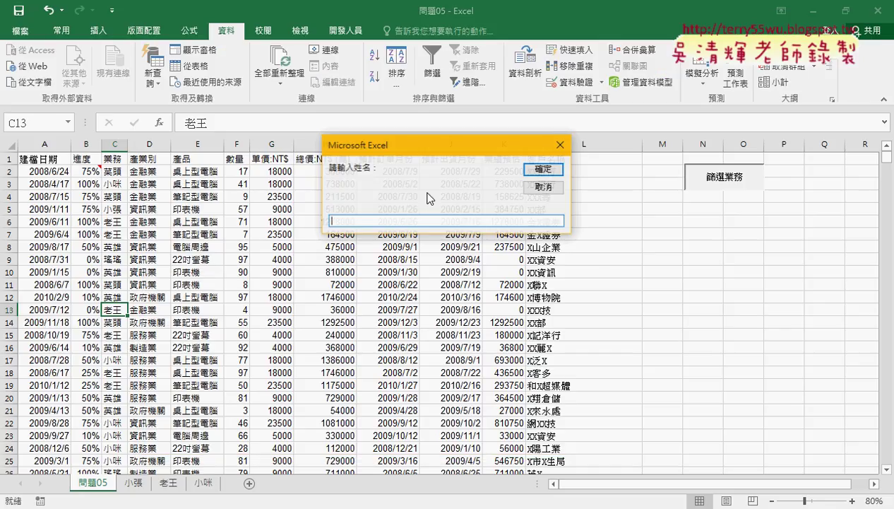
click(544, 170)
click(542, 168)
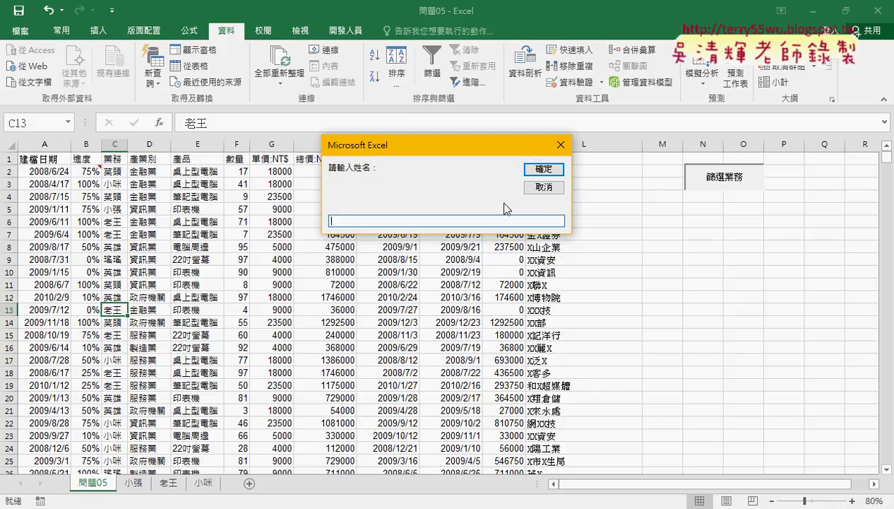
click(541, 172)
click(540, 172)
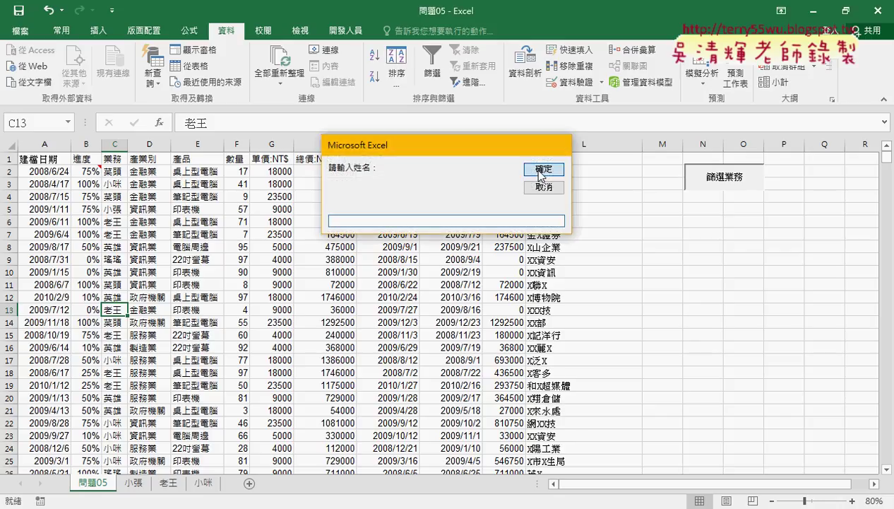
click(540, 172)
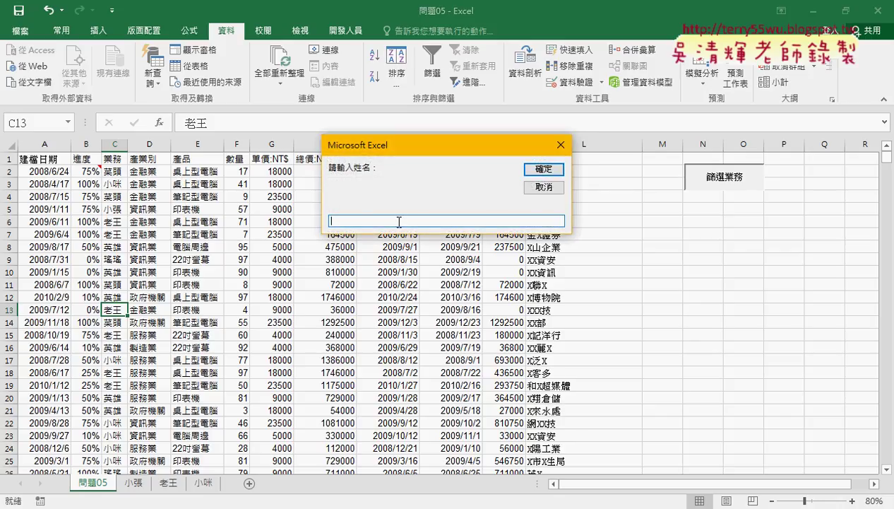
Step: Start entering the salesperson's name in the InputBox
text(ce)
key(BackSpace)
key(BackSpace)
text(ㄒ一ㄠ)
text(3)
text(ㄓㄤ)
Step: Submit the salesperson's name, check the new filtered sheet, then return to 問題05
key(space)
key(Return)
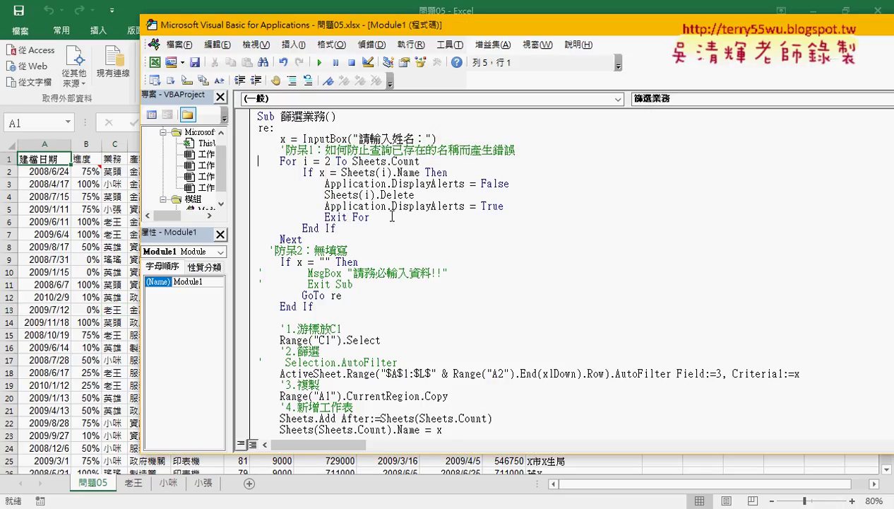
click(202, 484)
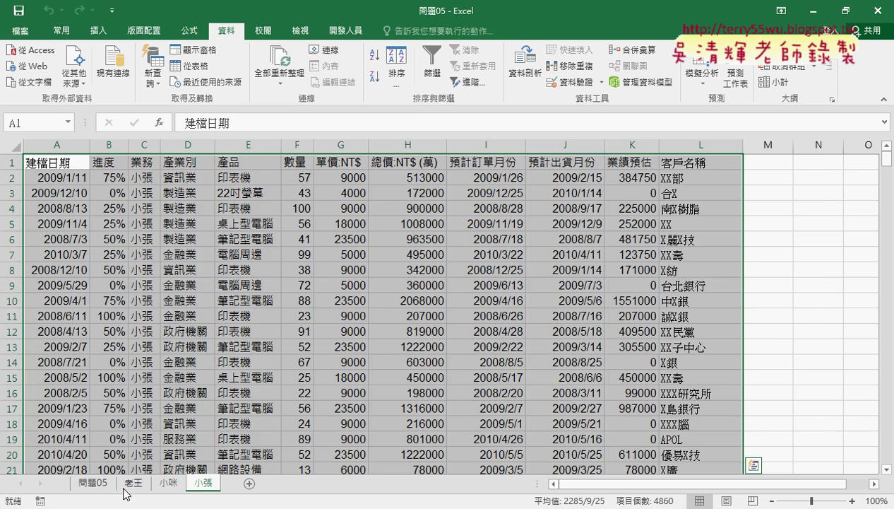
click(94, 483)
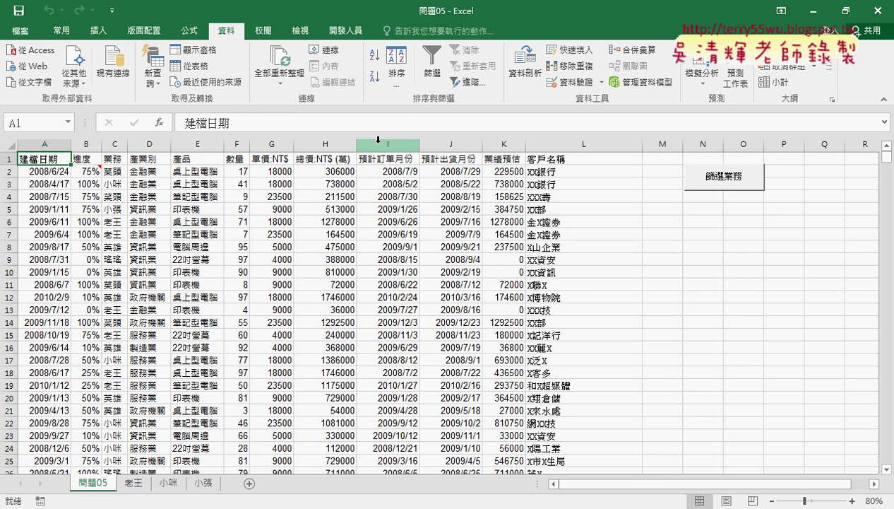
Step: Reopen the Visual Basic editor from Developer and shift its window left
click(345, 30)
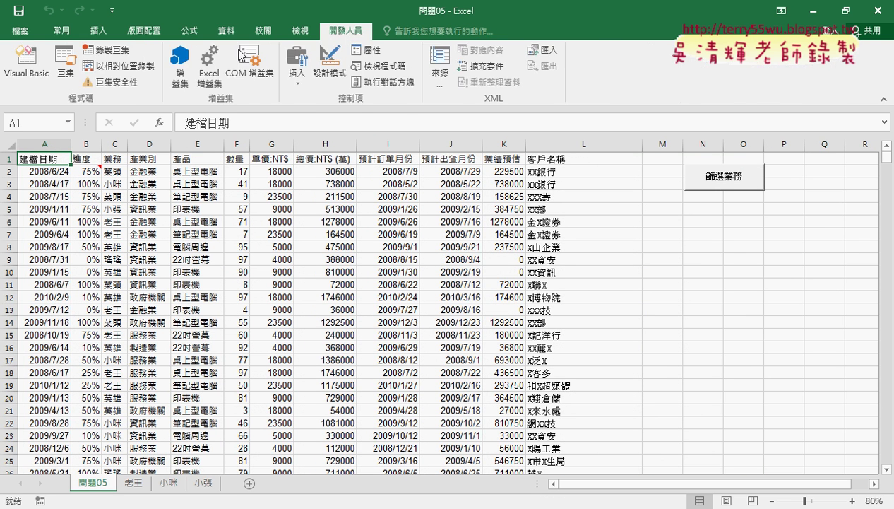
click(30, 68)
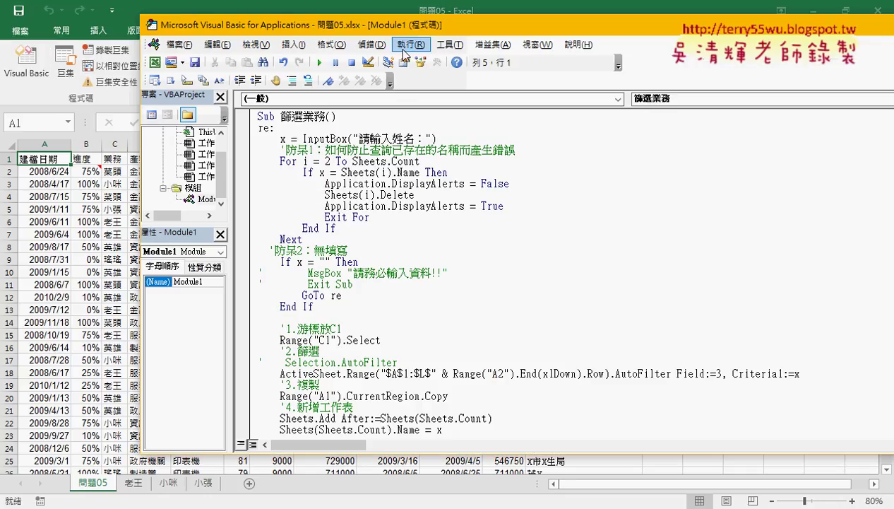
drag(399, 26, 320, 24)
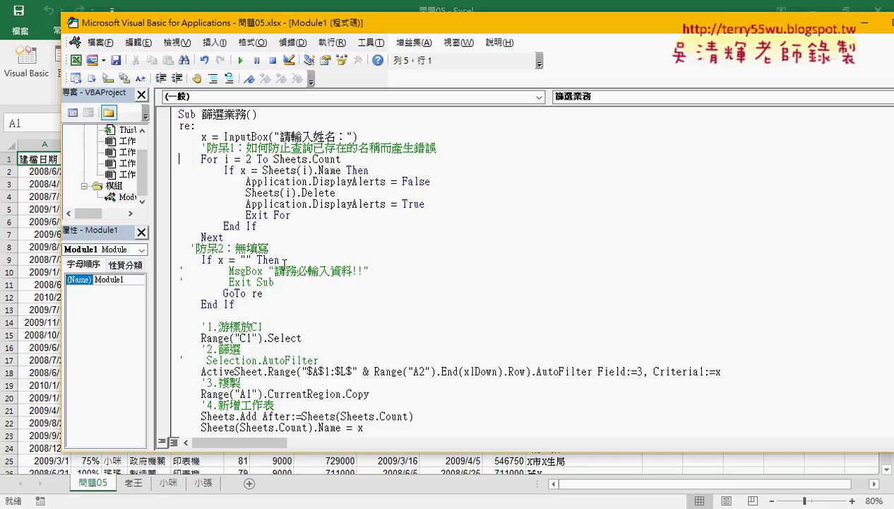
click(265, 294)
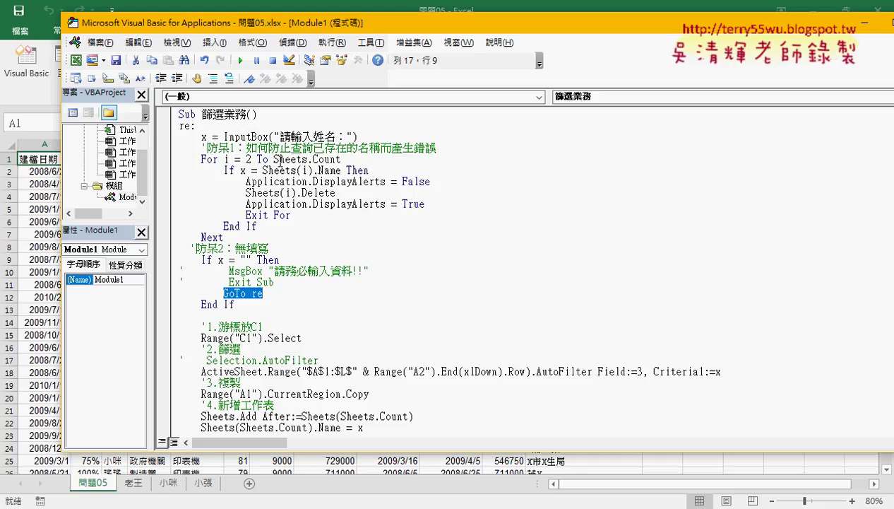
drag(225, 238, 161, 160)
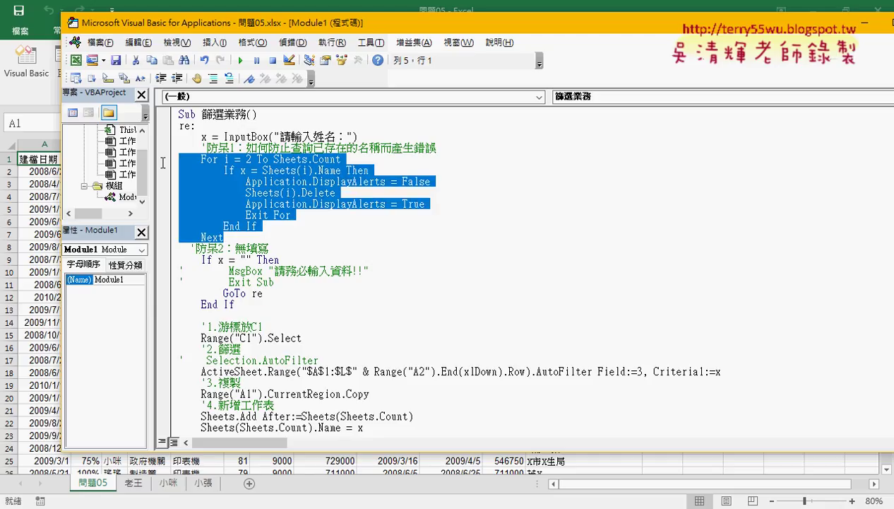
click(277, 164)
click(337, 192)
drag(336, 192, 246, 192)
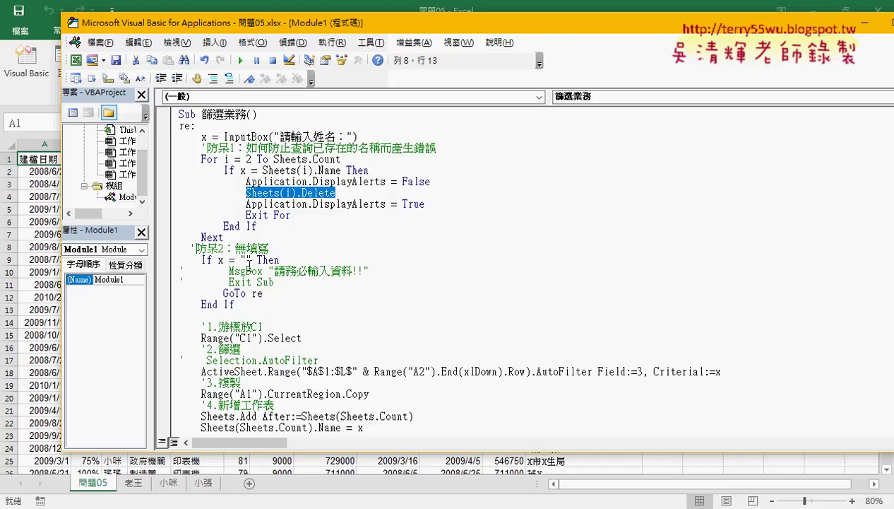
drag(218, 260, 251, 258)
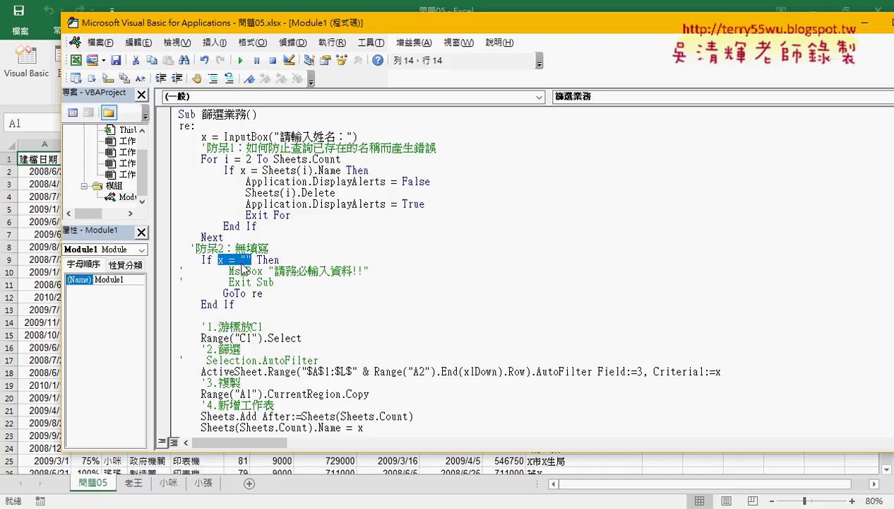
drag(274, 283, 173, 271)
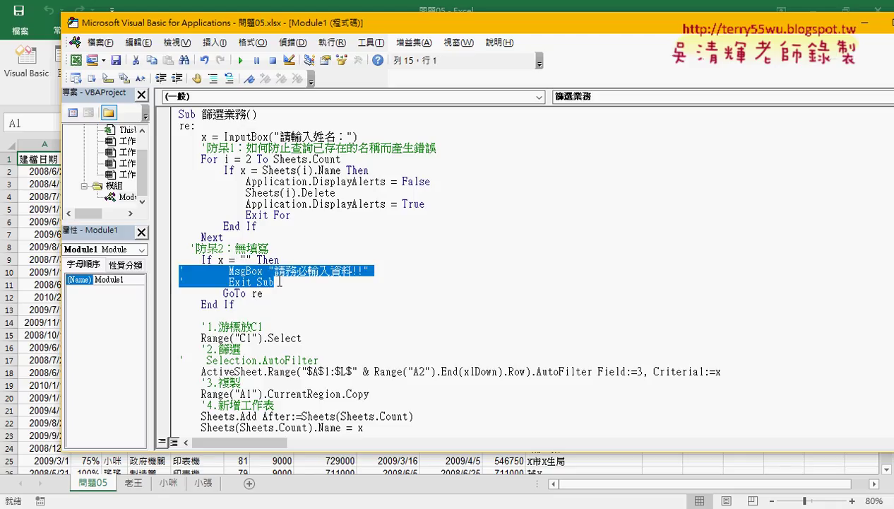
drag(263, 292, 250, 292)
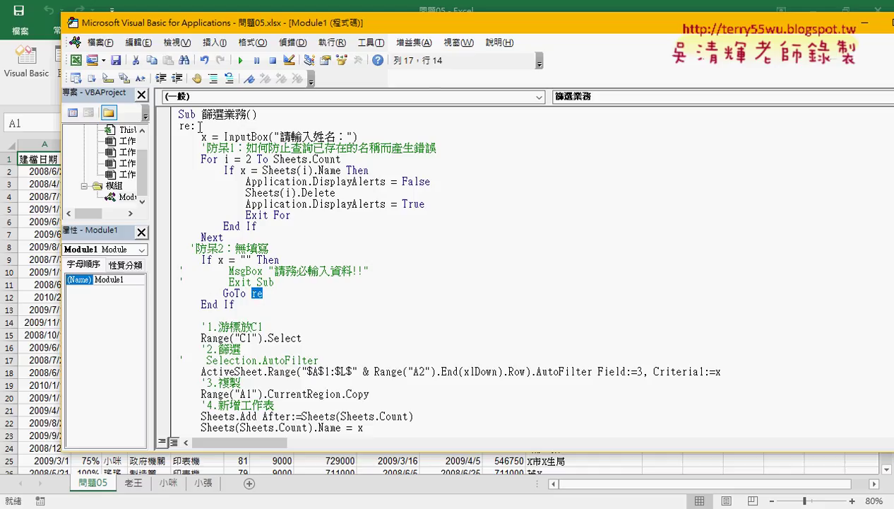
drag(197, 126, 178, 126)
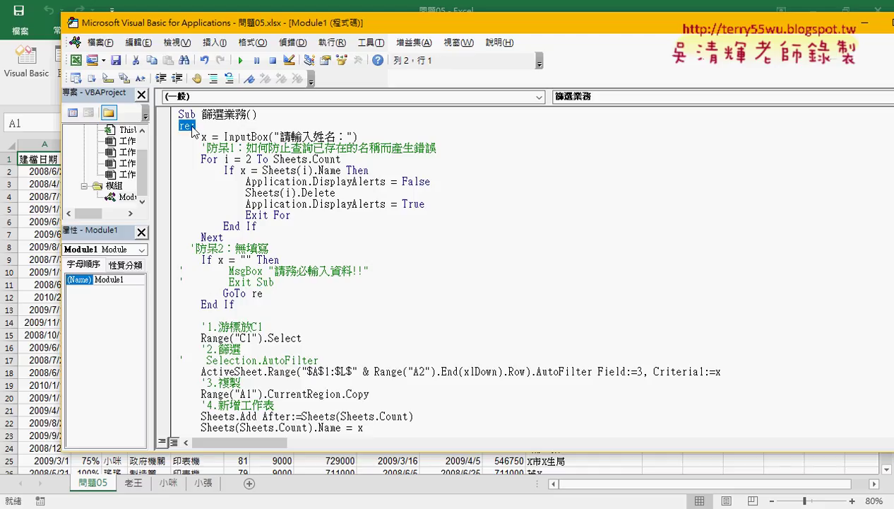